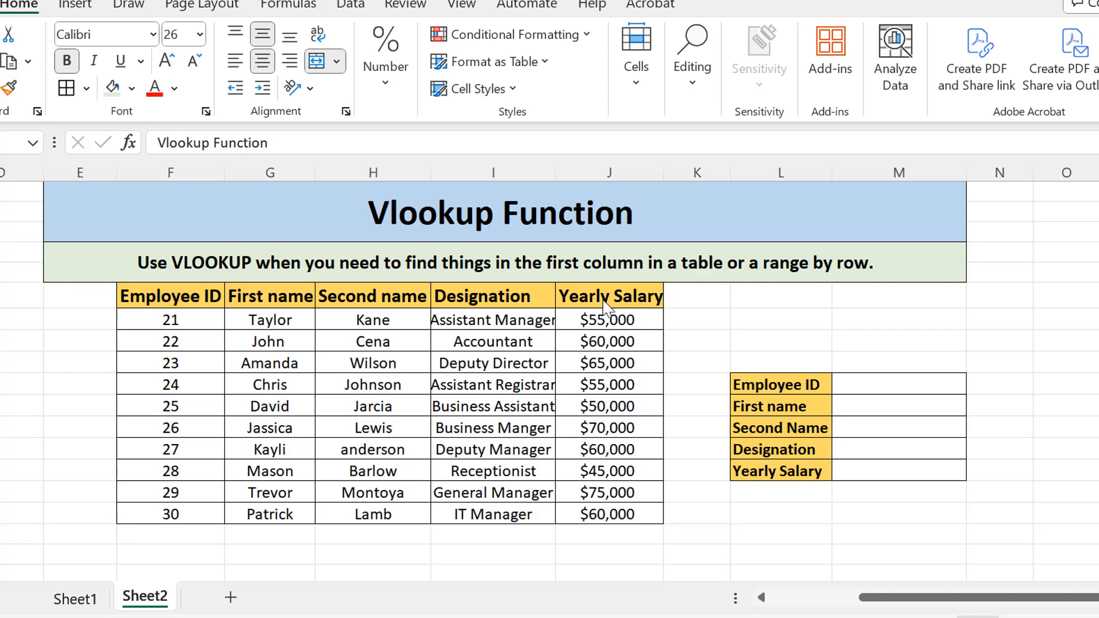
Step: Enter 25 as the Employee ID to look up in cell M10 of the small lookup table
left_click(189, 361)
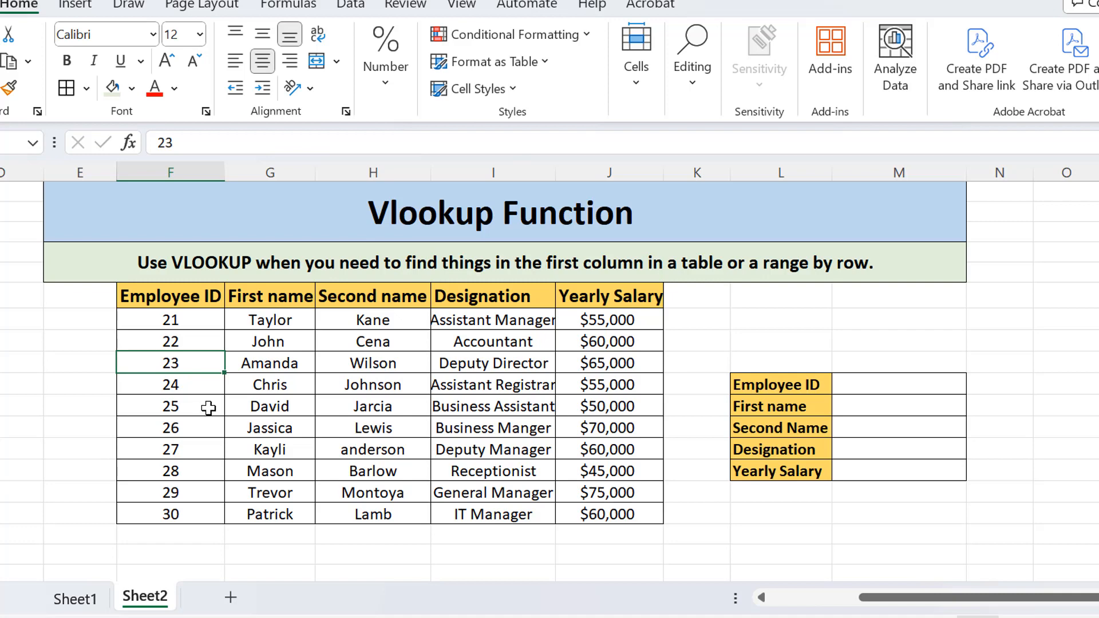
left_click(788, 383)
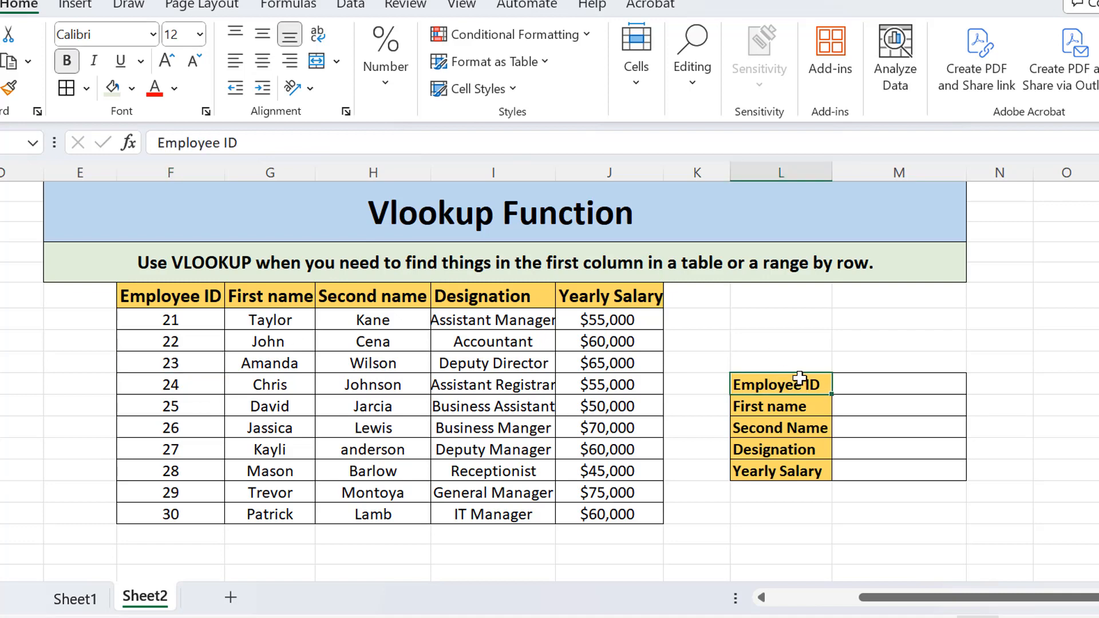
left_click(877, 387)
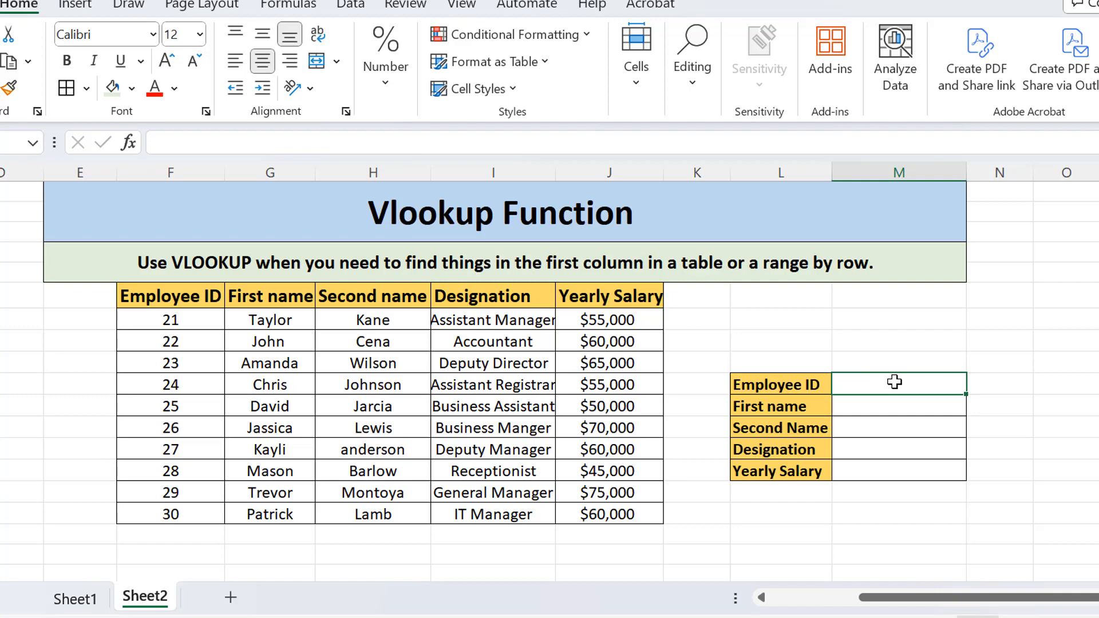
double_click(895, 382)
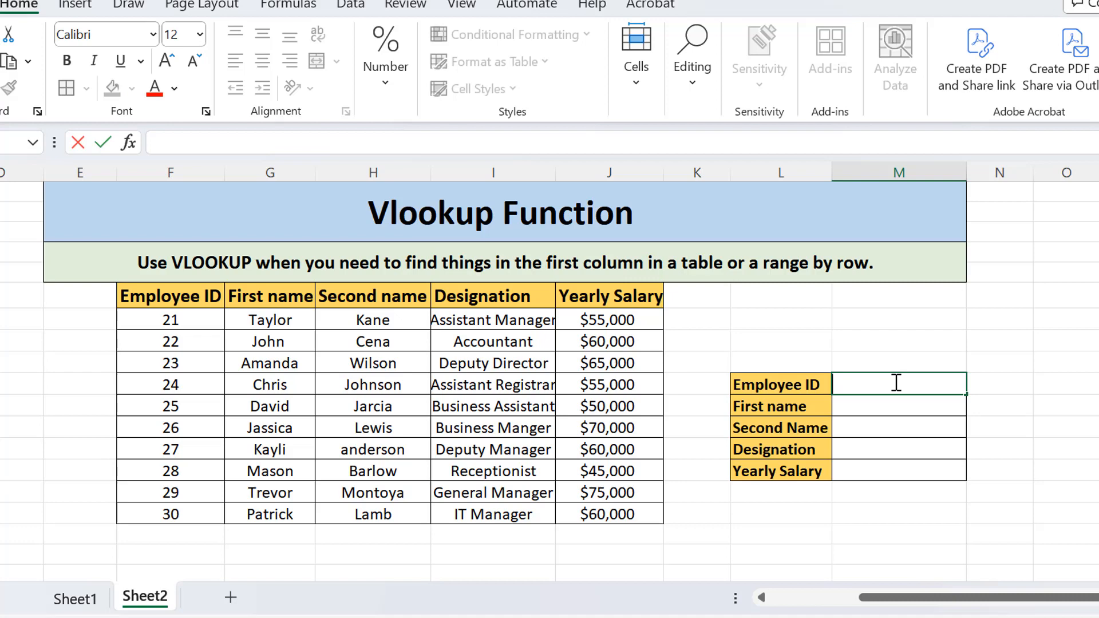
type("25")
left_click_drag(198, 408, 618, 407)
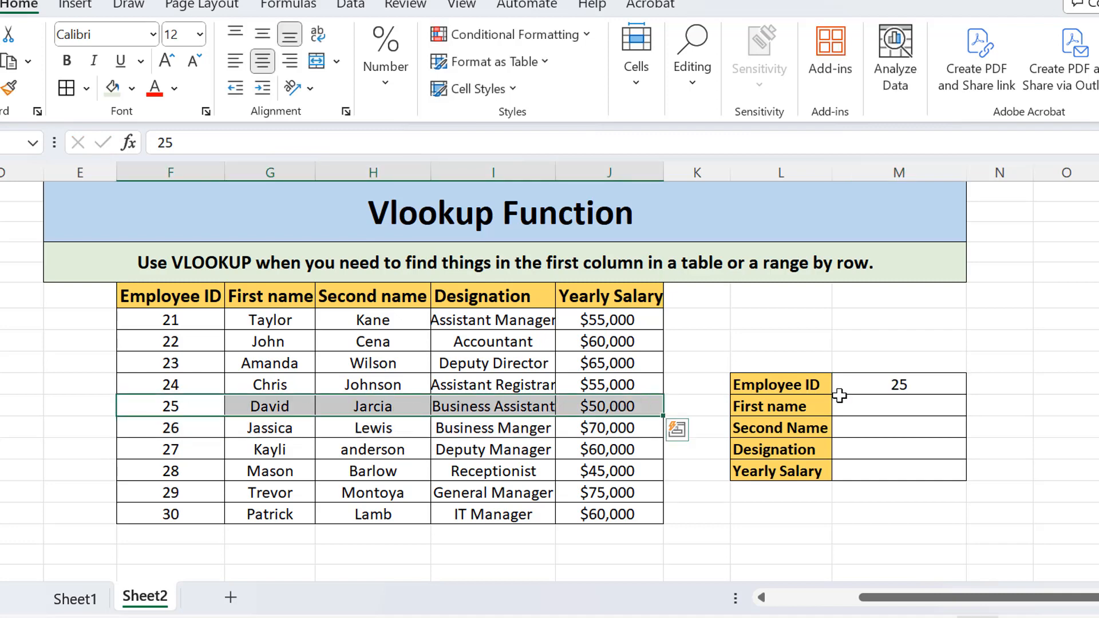
left_click(896, 392)
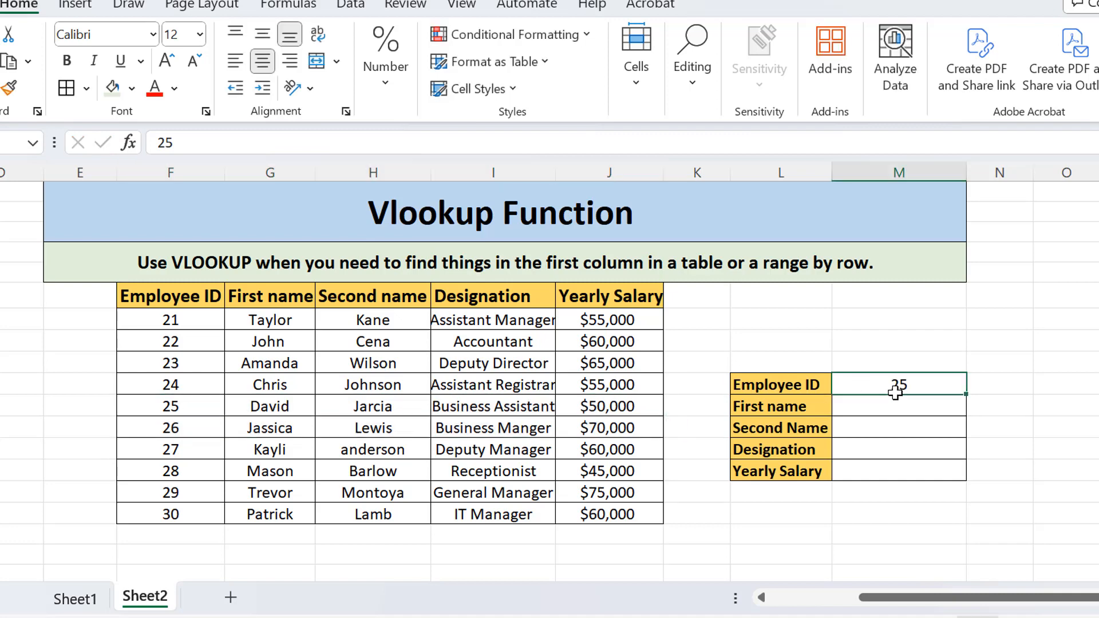
left_click(858, 408)
left_click(857, 427)
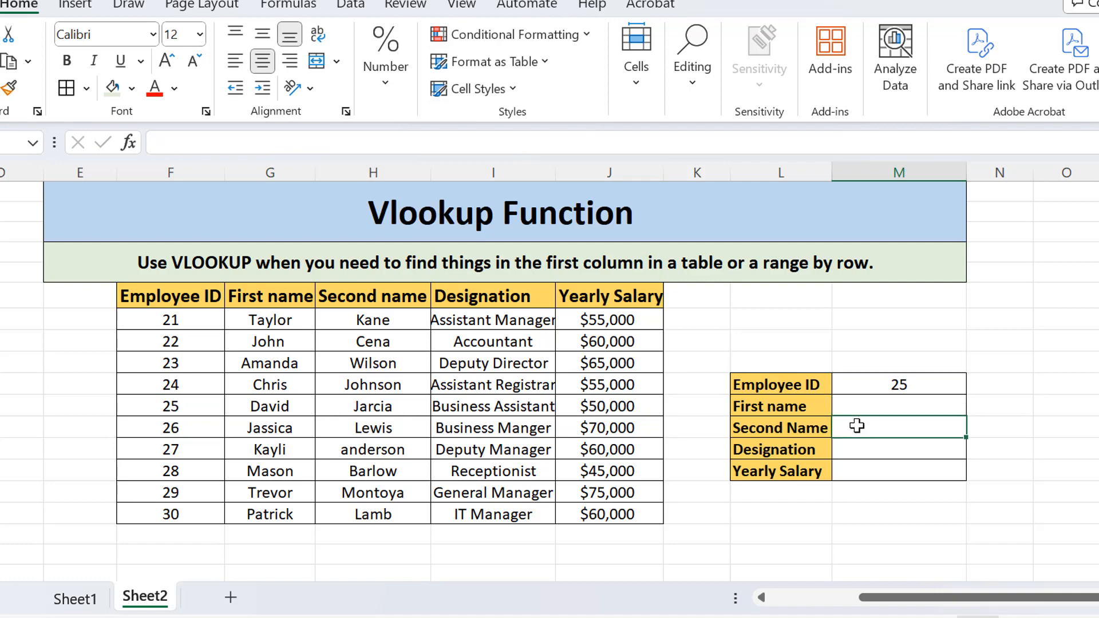
left_click(859, 454)
left_click(859, 477)
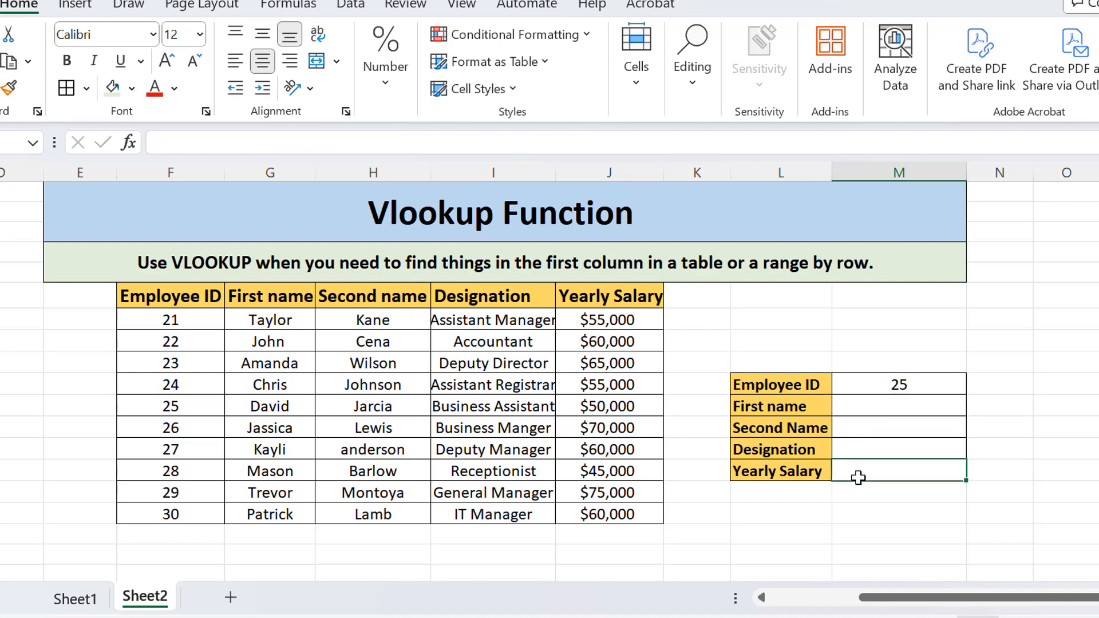
left_click_drag(871, 405, 878, 467)
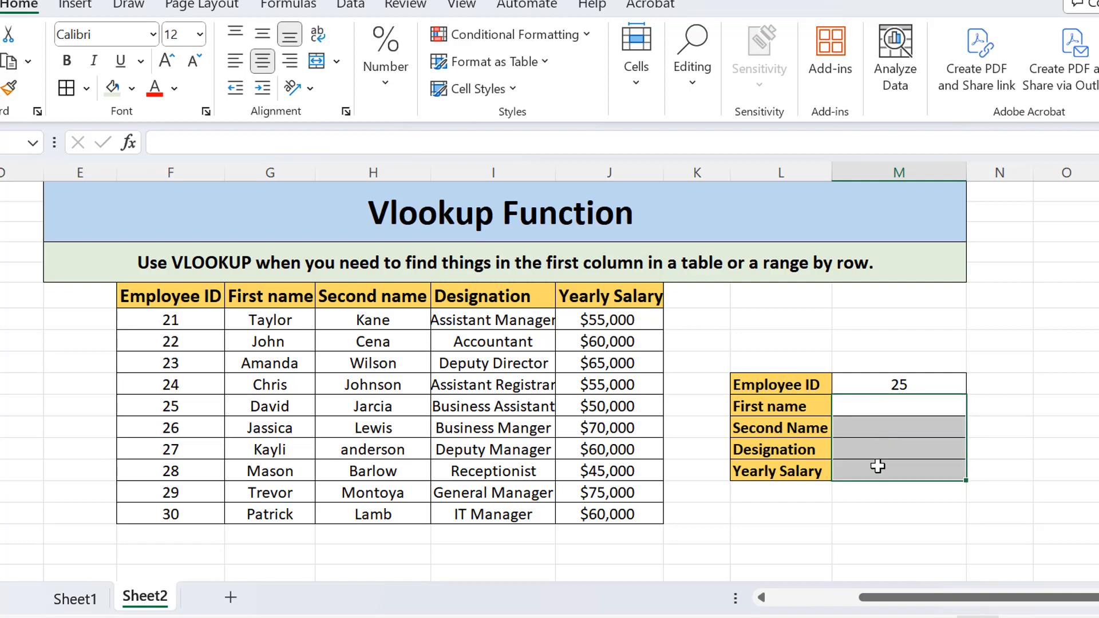
Step: Start a VLOOKUP formula in the First name result cell M11, using the Employee ID cell M10 as the lookup value
double_click(868, 404)
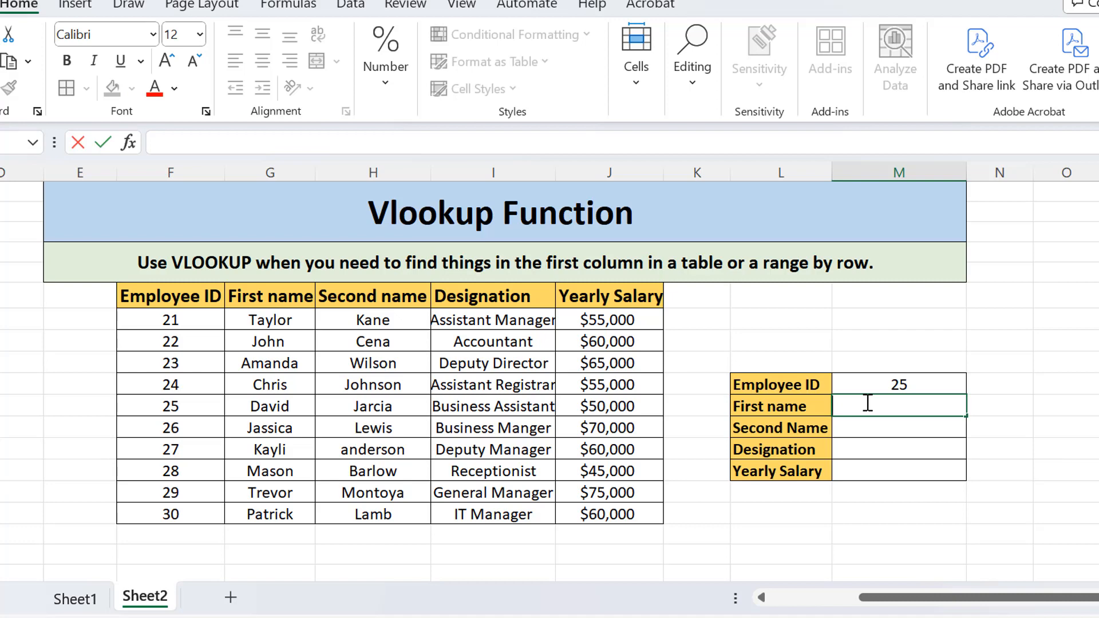
type("=")
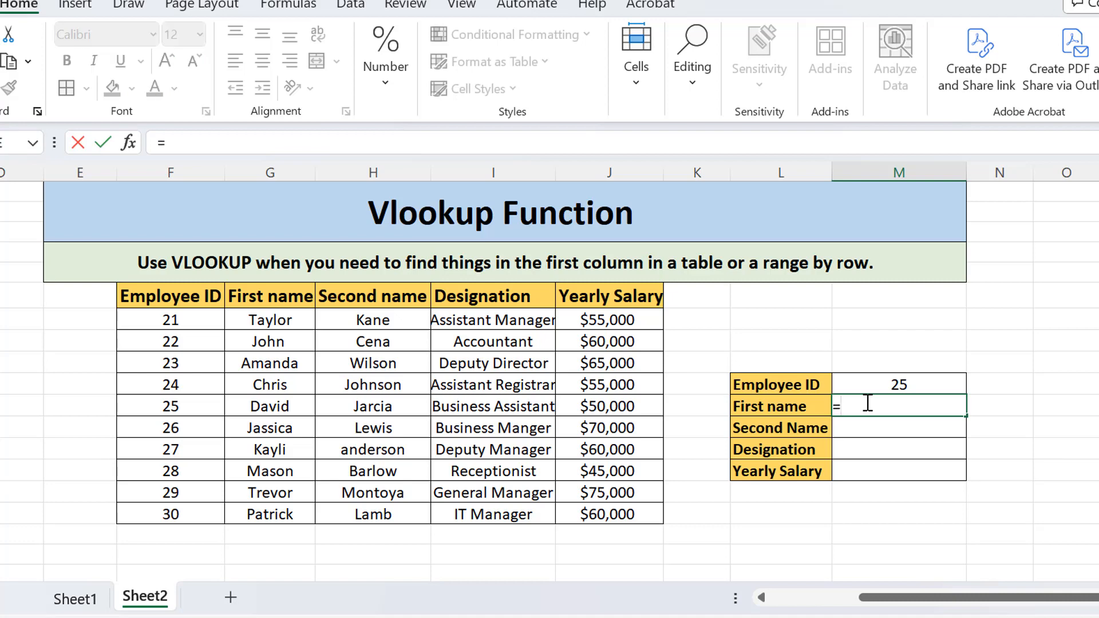
type("vloo")
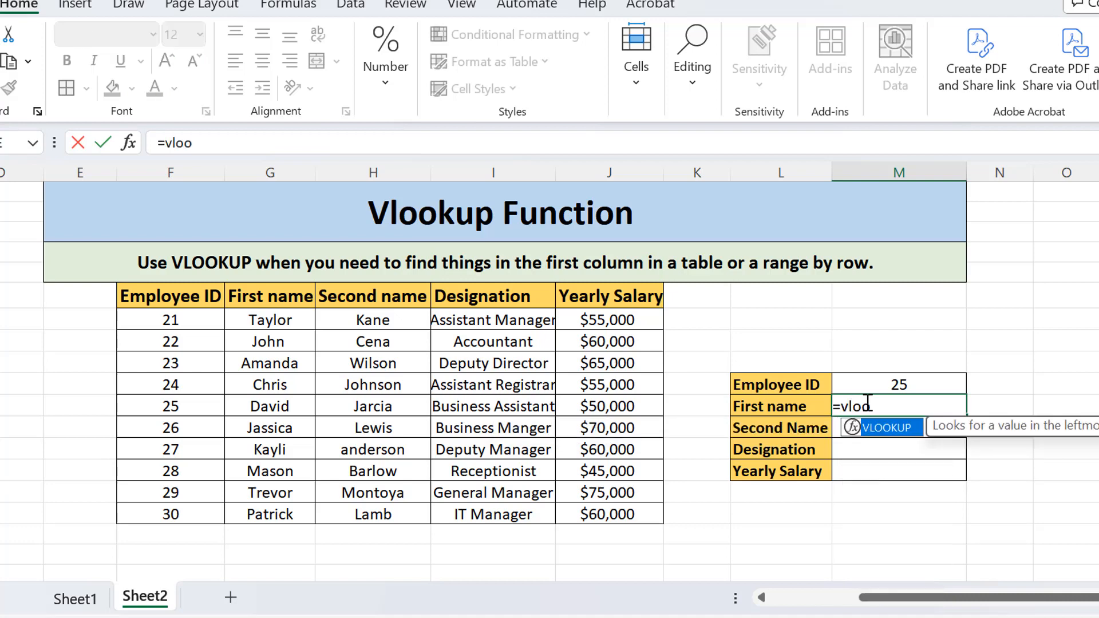
key("Tab")
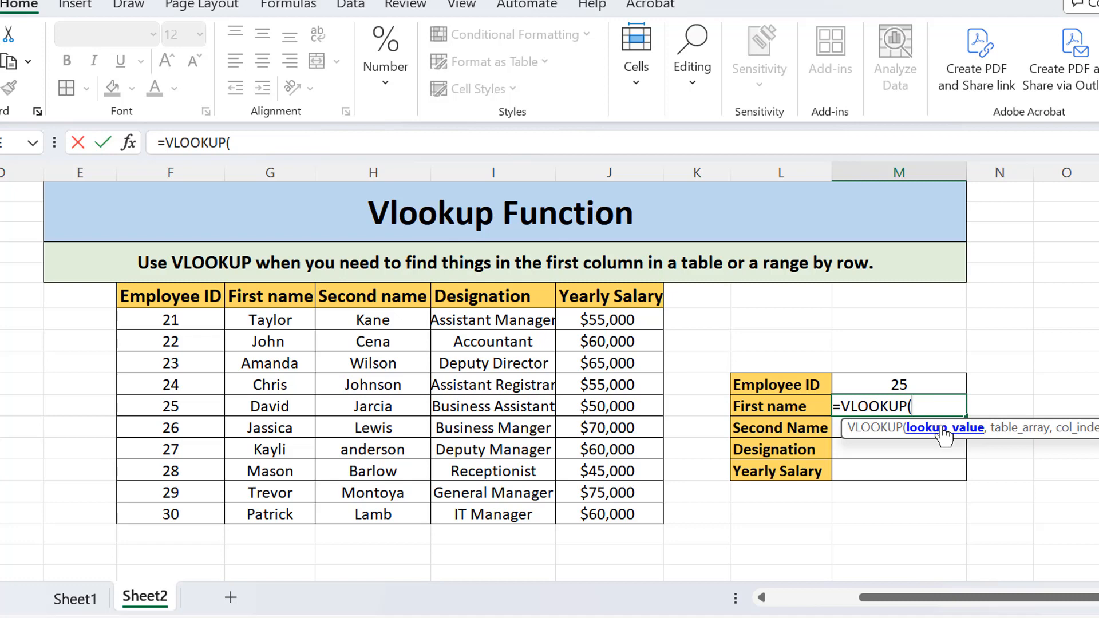
left_click(935, 381)
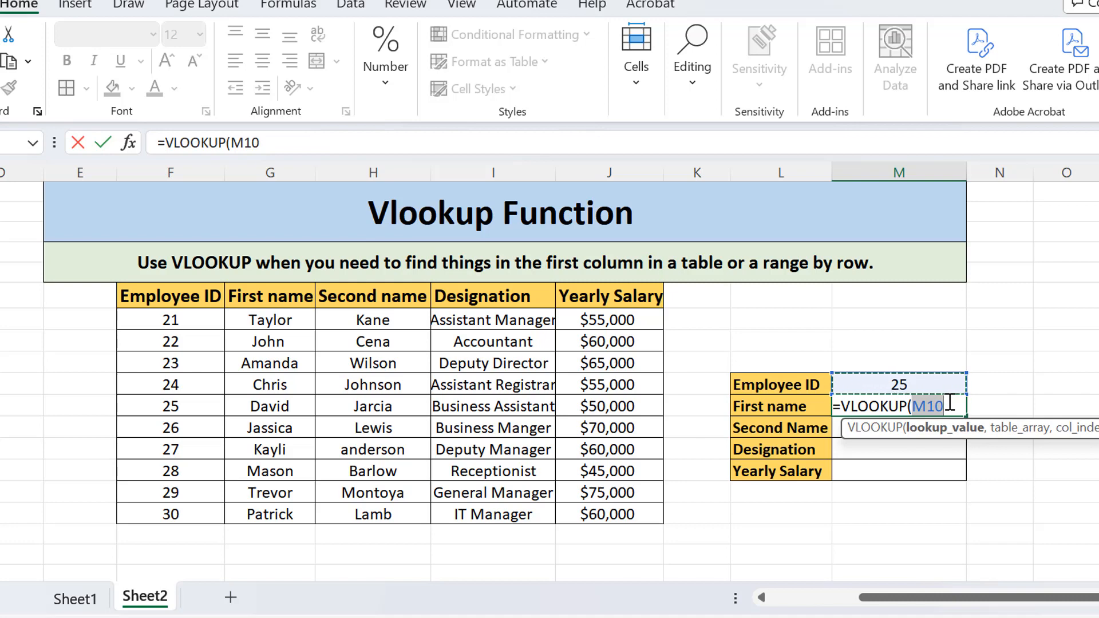
left_click(950, 403)
type(",")
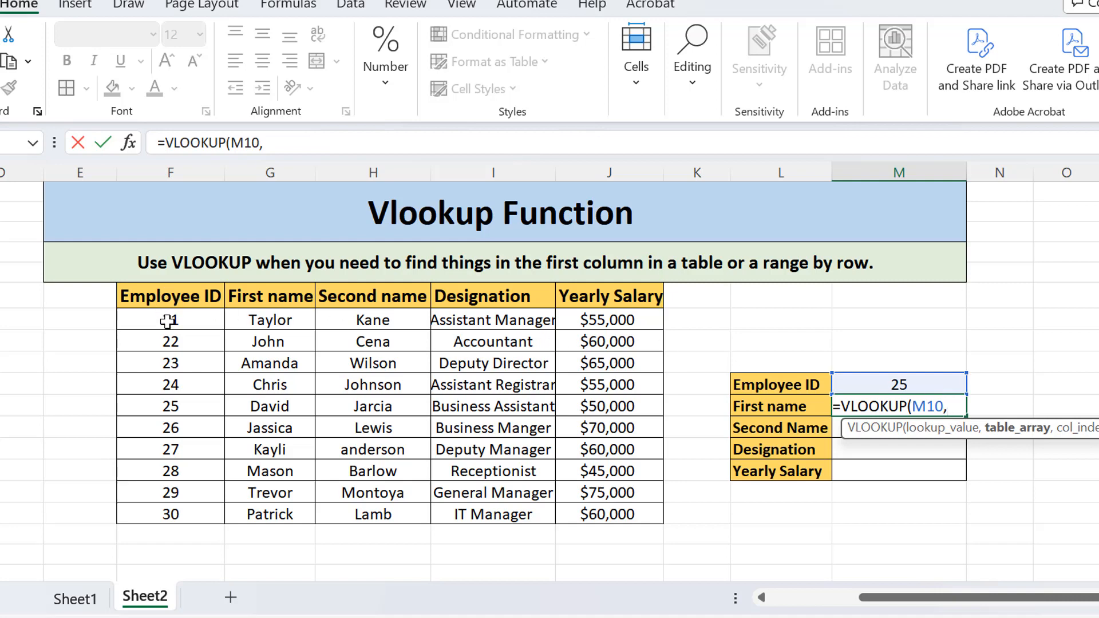
Step: Complete the First name VLOOKUP with table array F7:J16, column index 2 and FALSE for an exact match
left_click_drag(167, 321, 615, 512)
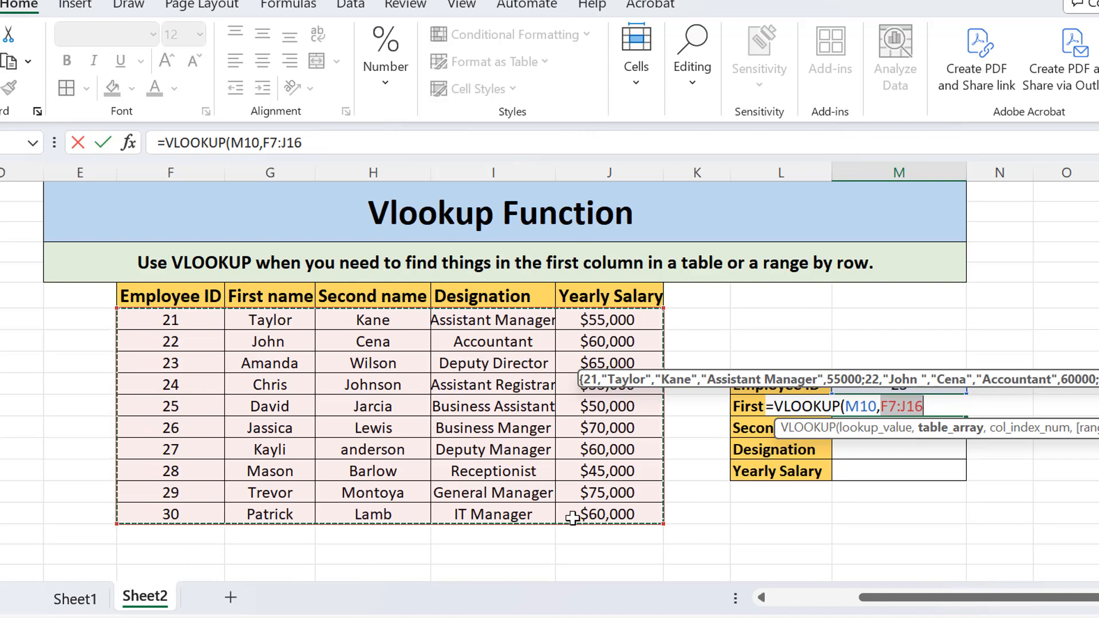
left_click(940, 406)
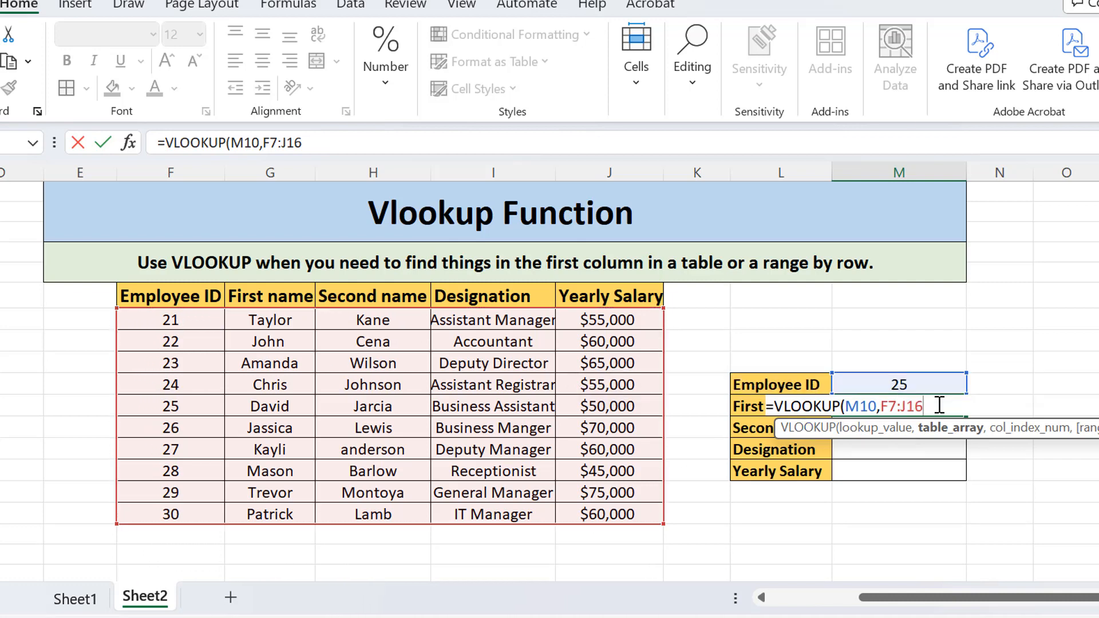
type(",")
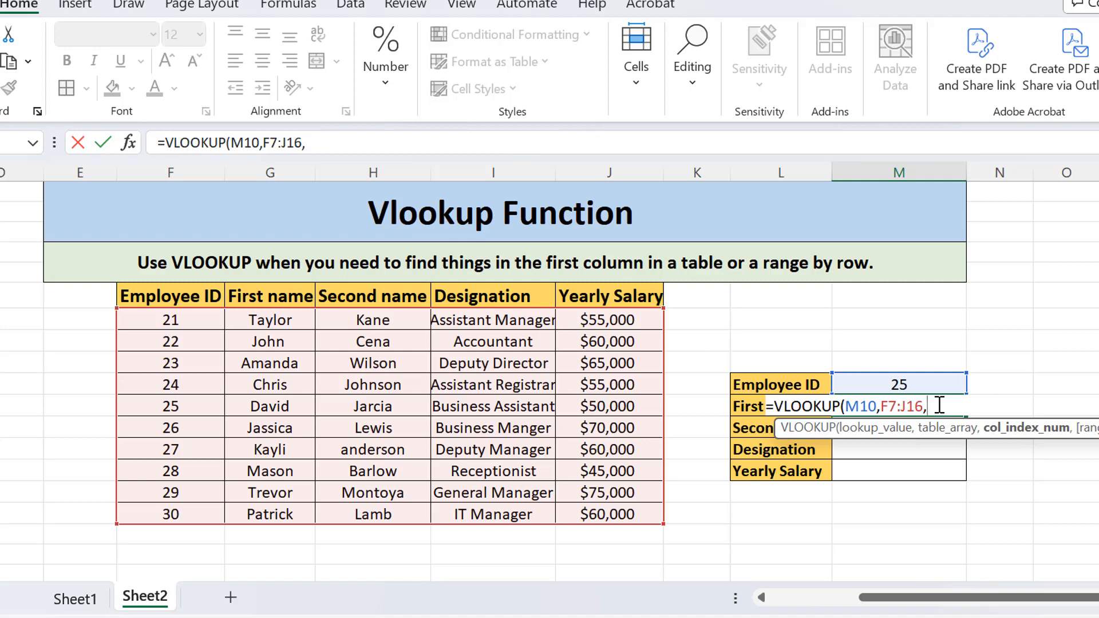
type("2,")
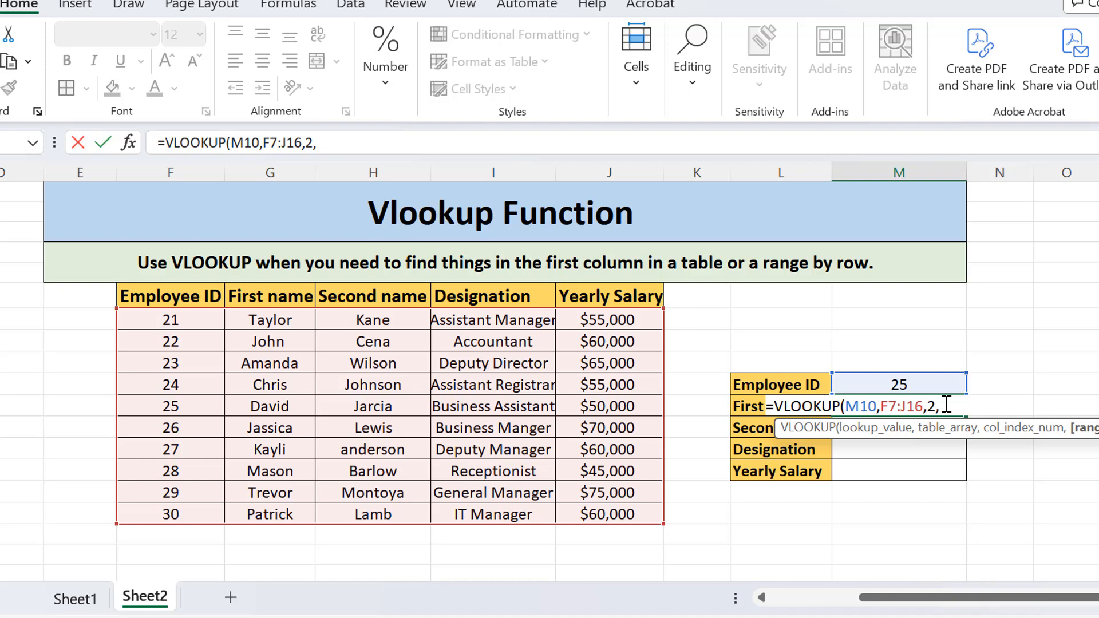
type("f")
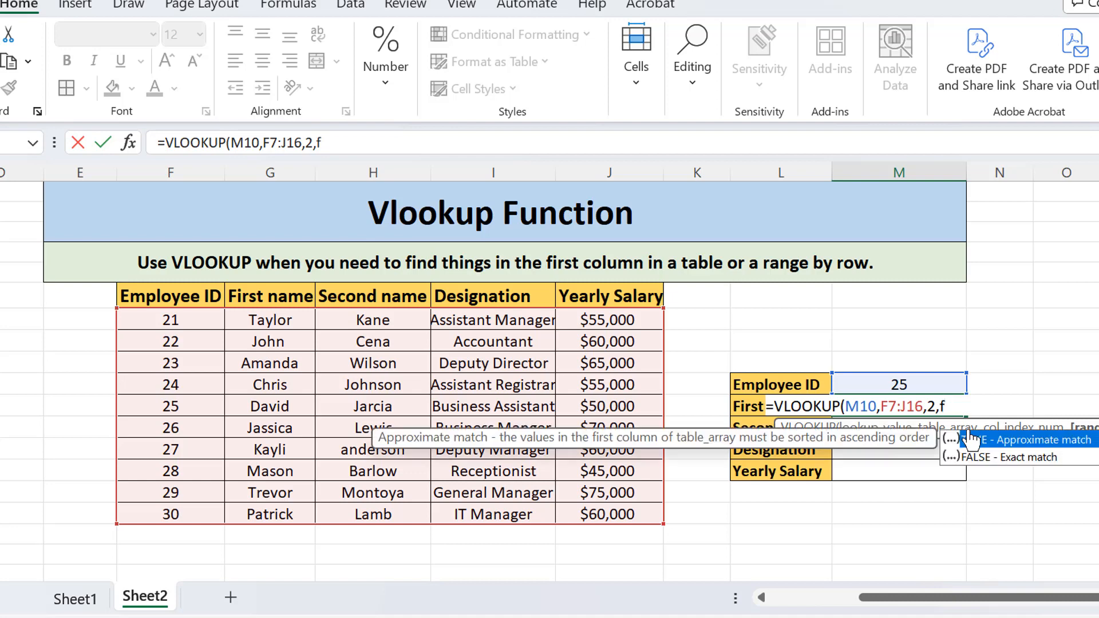
double_click(1000, 459)
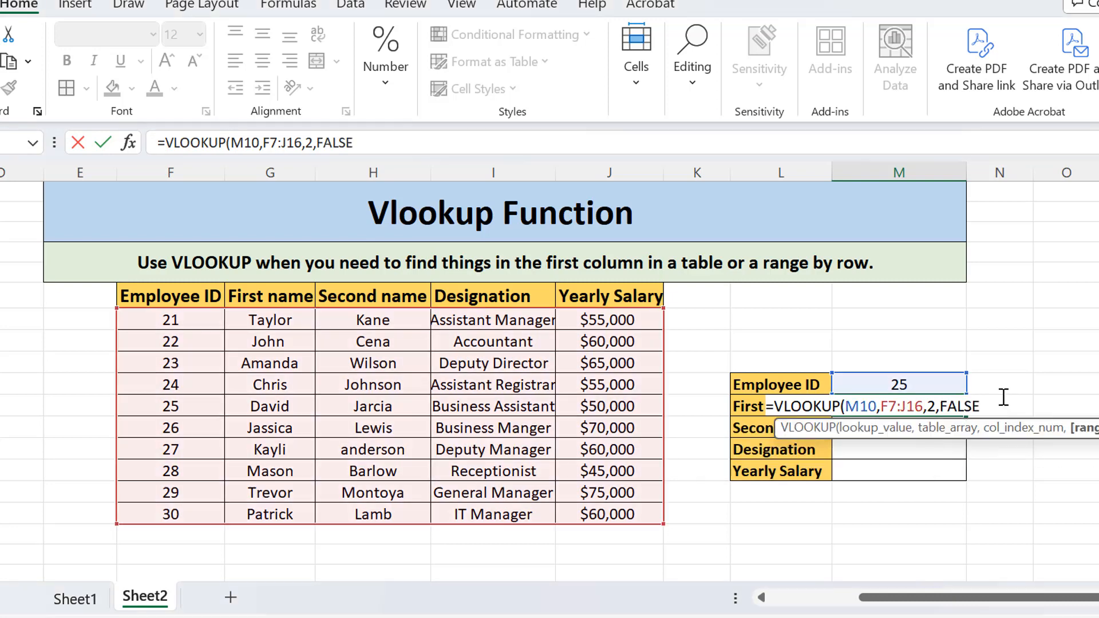
type(")")
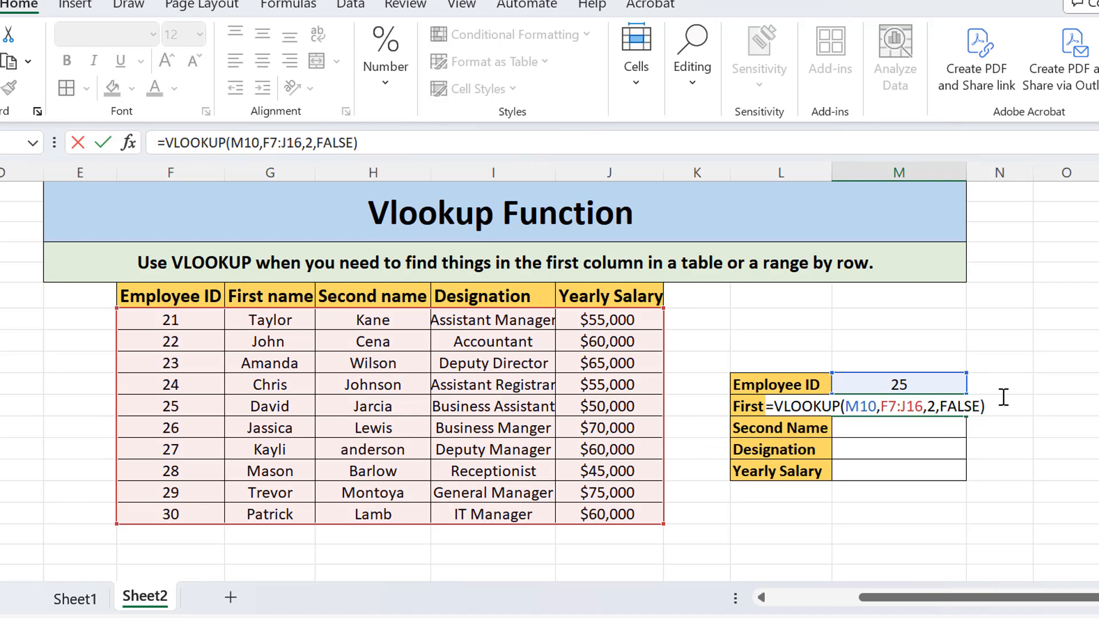
key("Return")
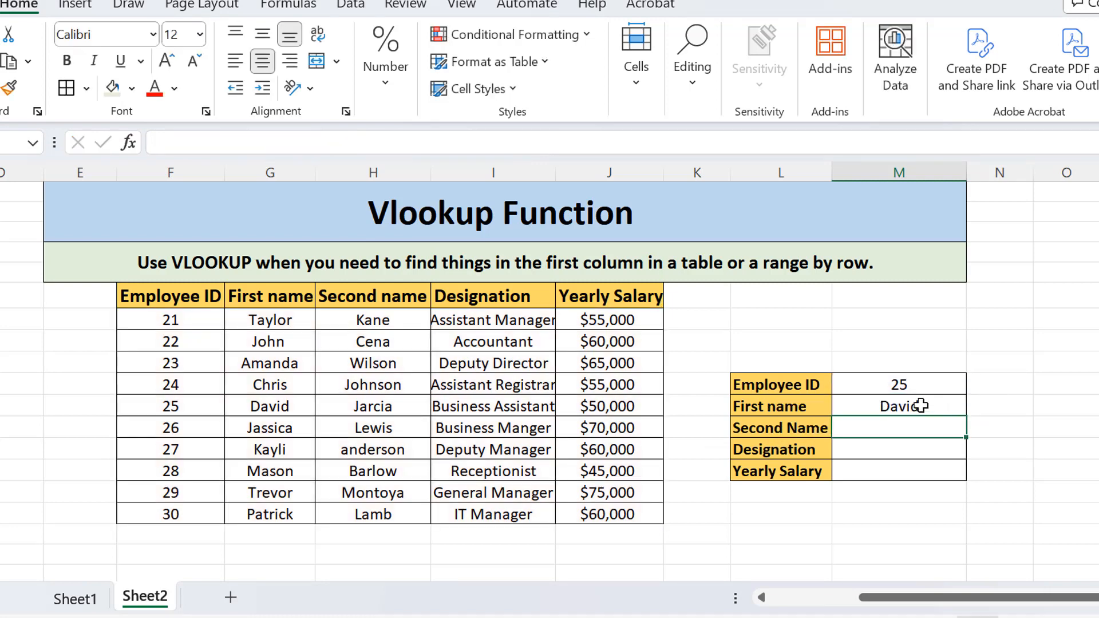
left_click(175, 406)
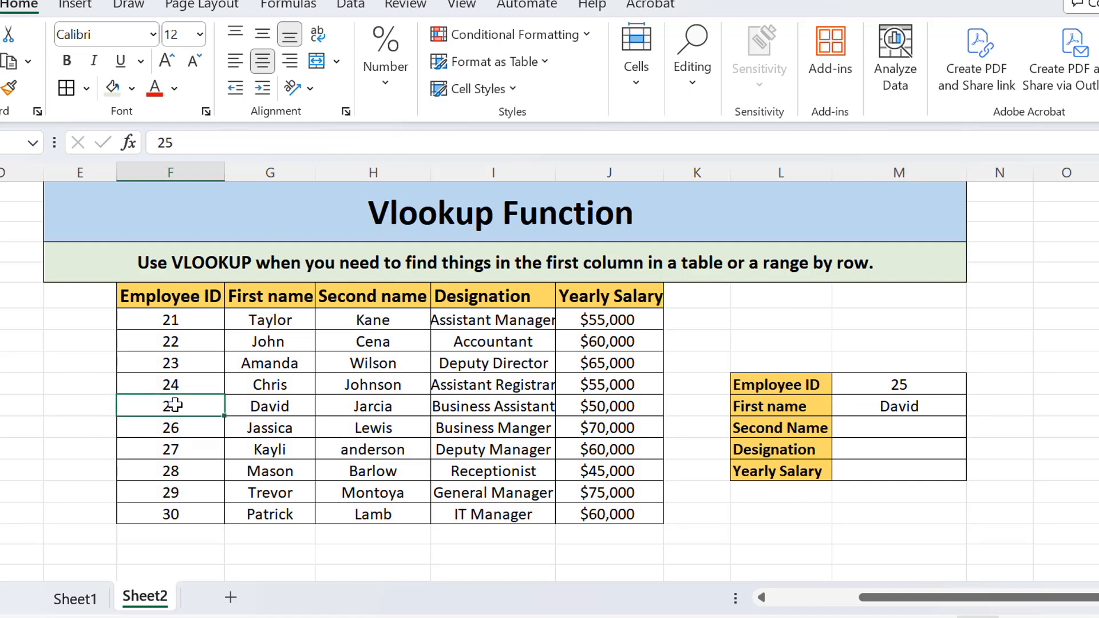
left_click(285, 409)
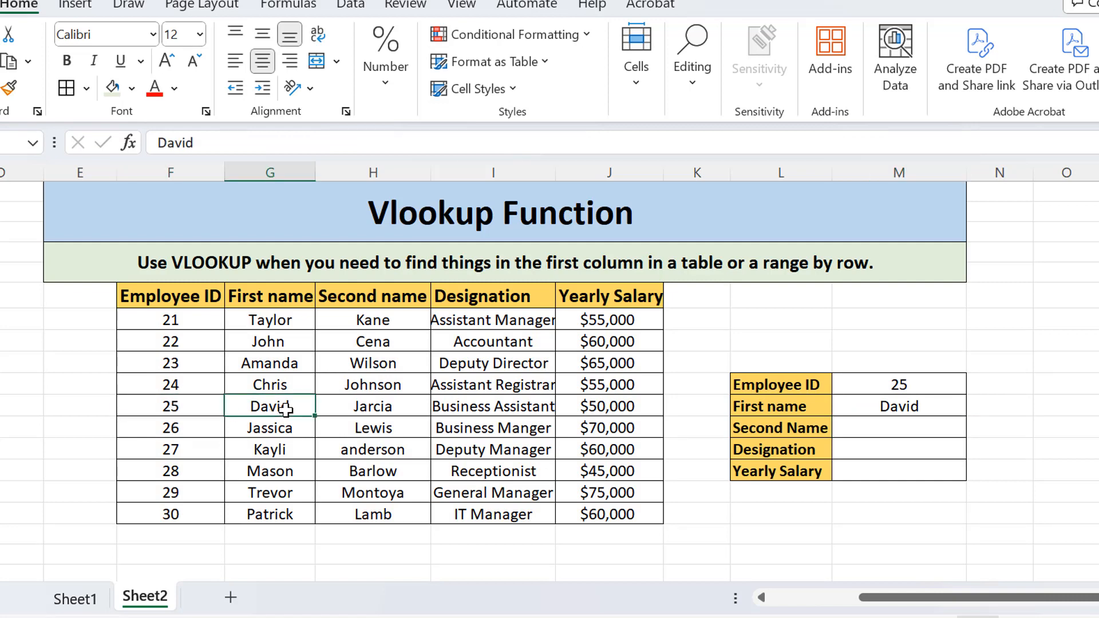
Step: Begin a VLOOKUP formula in the Second Name result cell M12, with M10 as the lookup value
left_click(907, 432)
type("=")
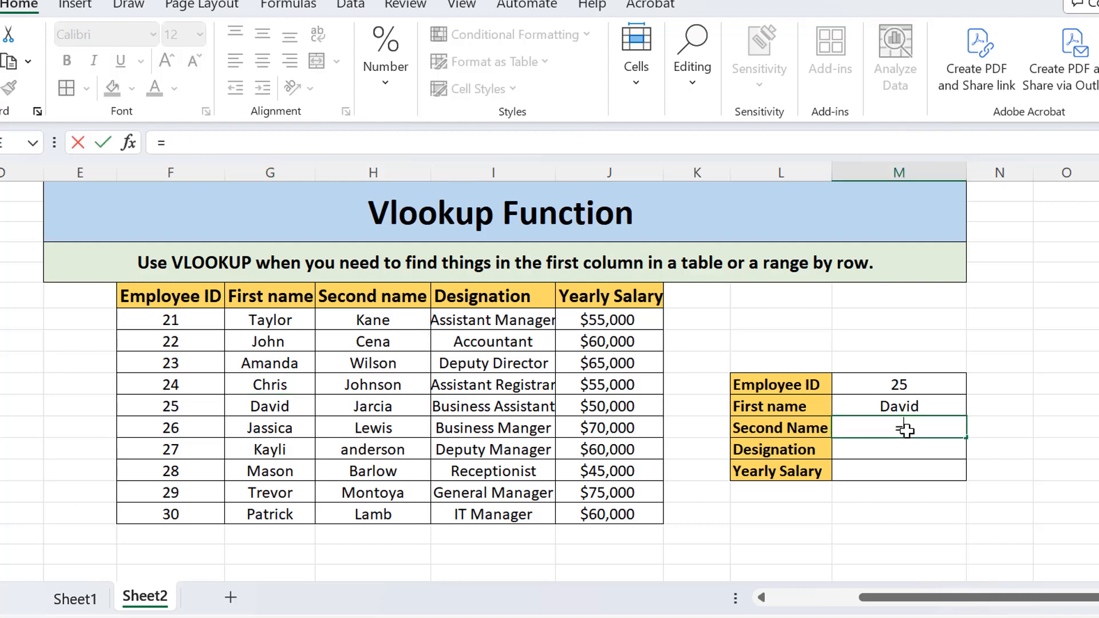
type("vloo")
key("Tab")
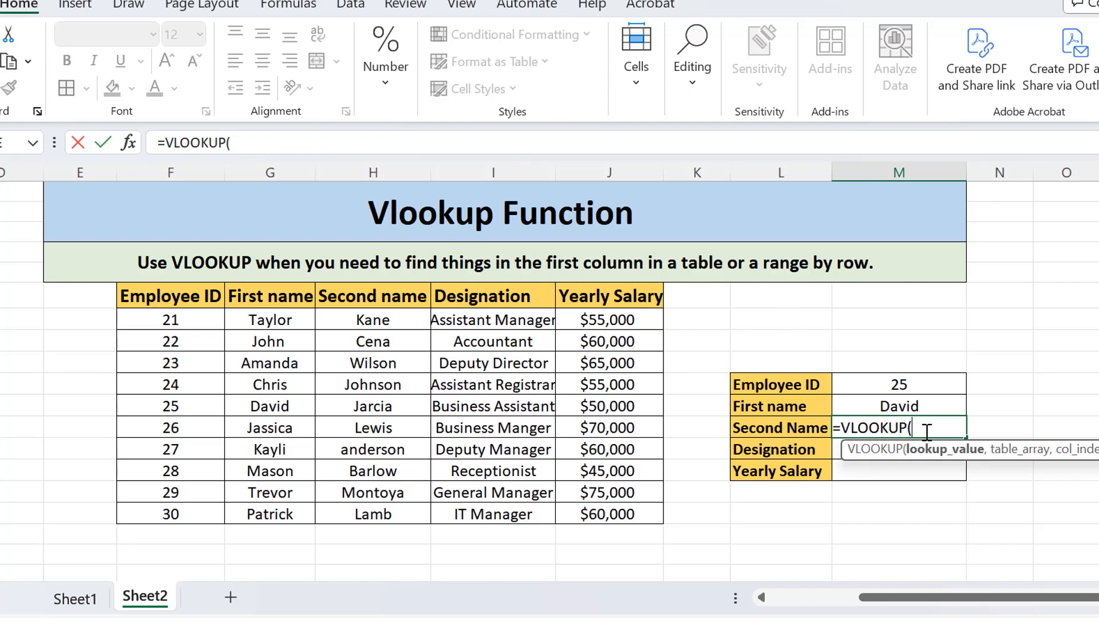
left_click(928, 383)
type(",")
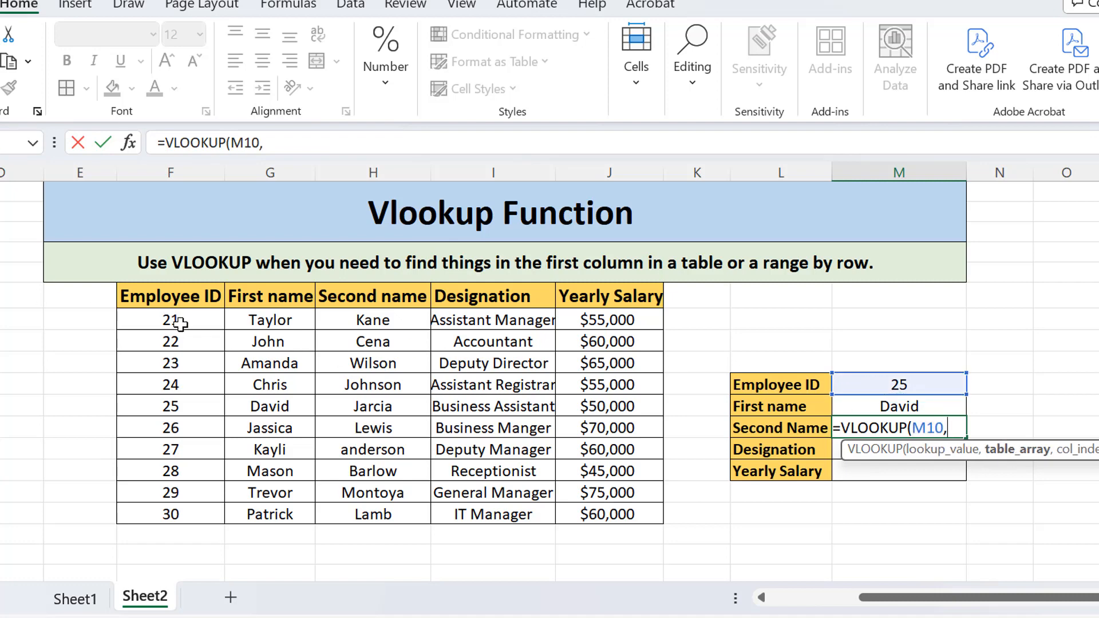
Step: Finish the Second Name VLOOKUP with table array F7:J16, column index 3 and FALSE for an exact match
left_click_drag(175, 321, 624, 517)
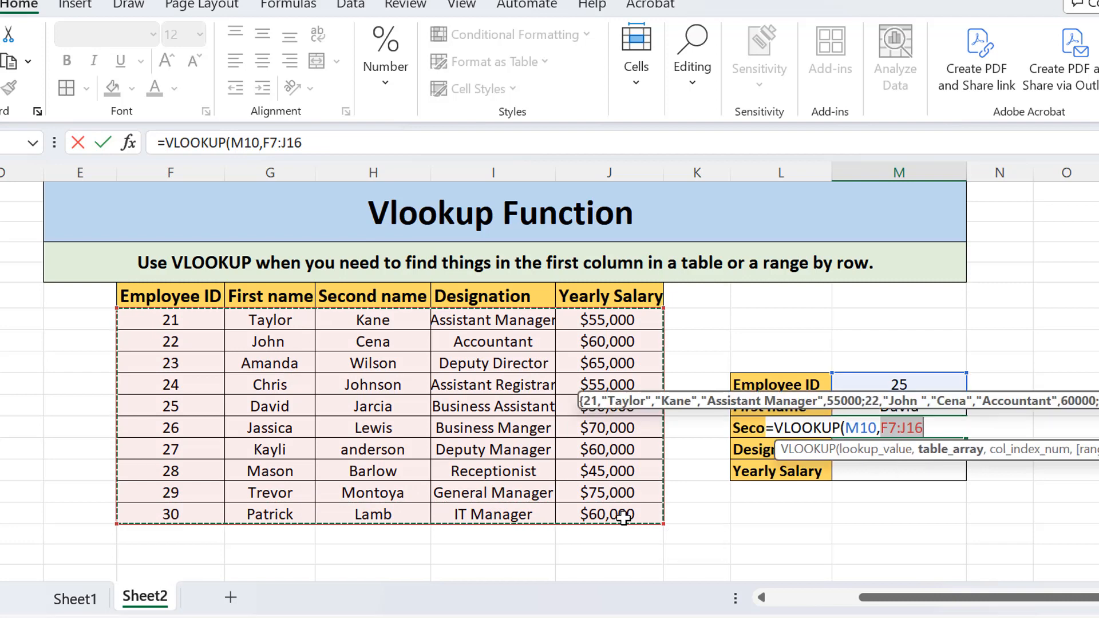
type(",")
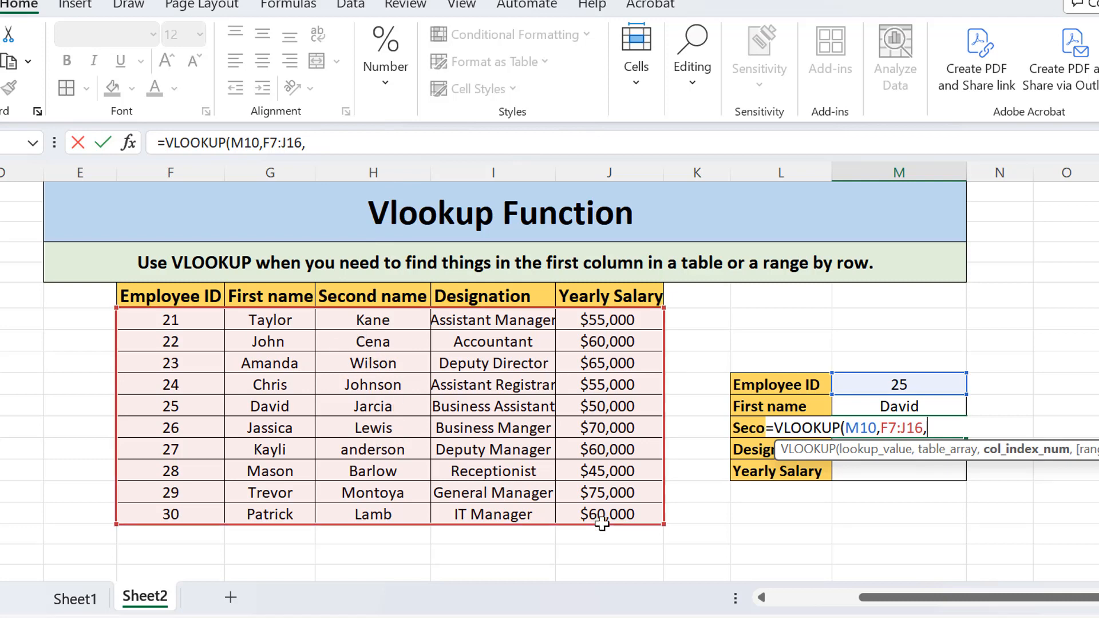
type("3,")
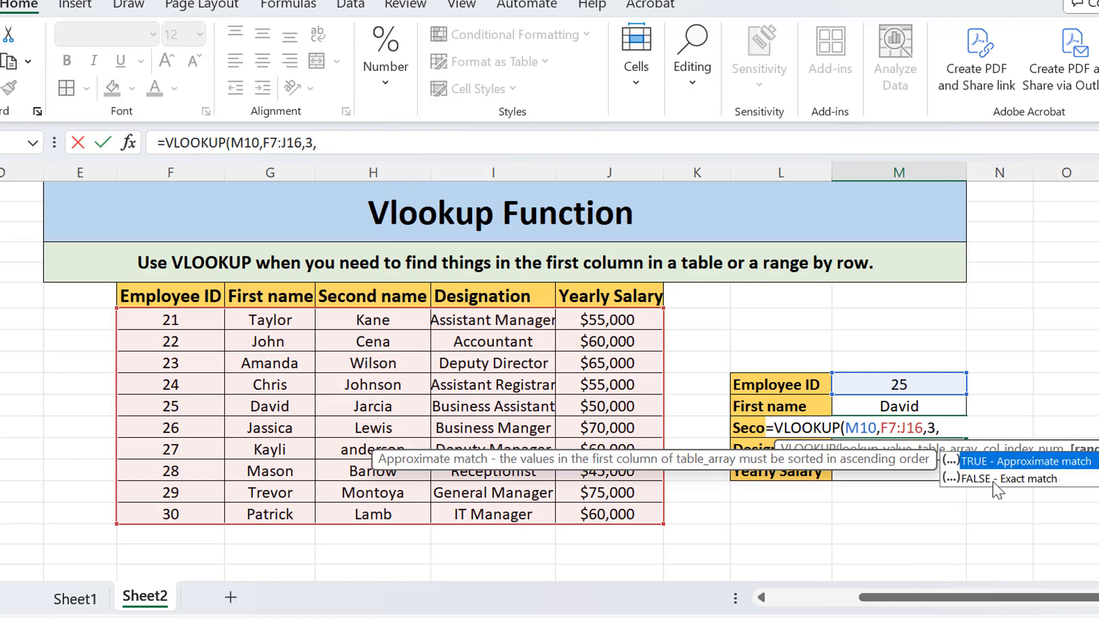
double_click(983, 479)
type(")")
key("Return")
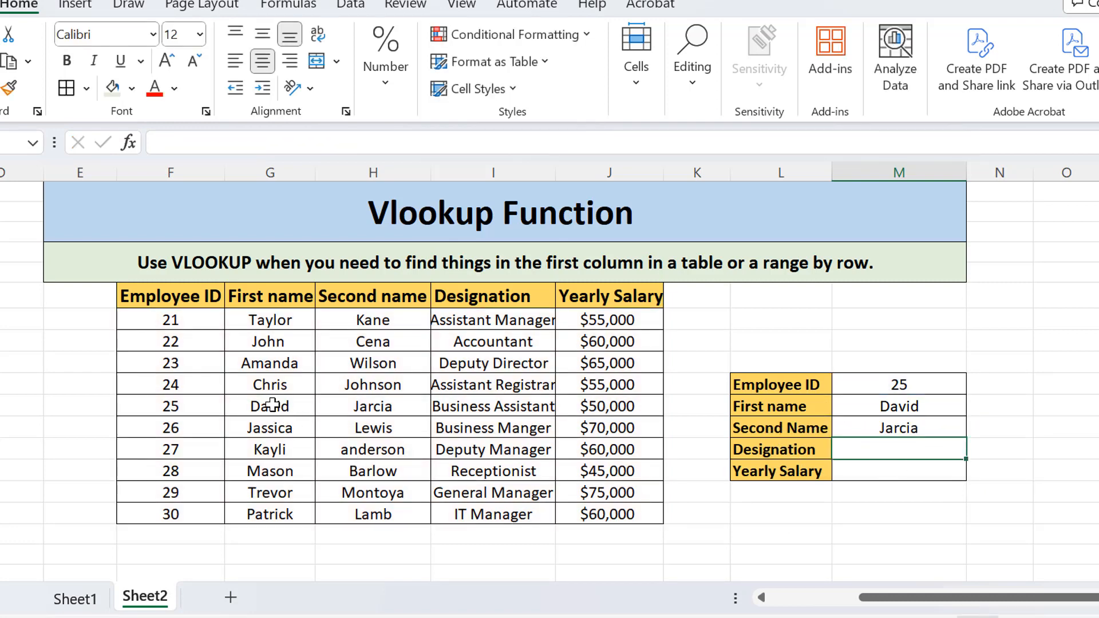
left_click_drag(269, 407, 375, 408)
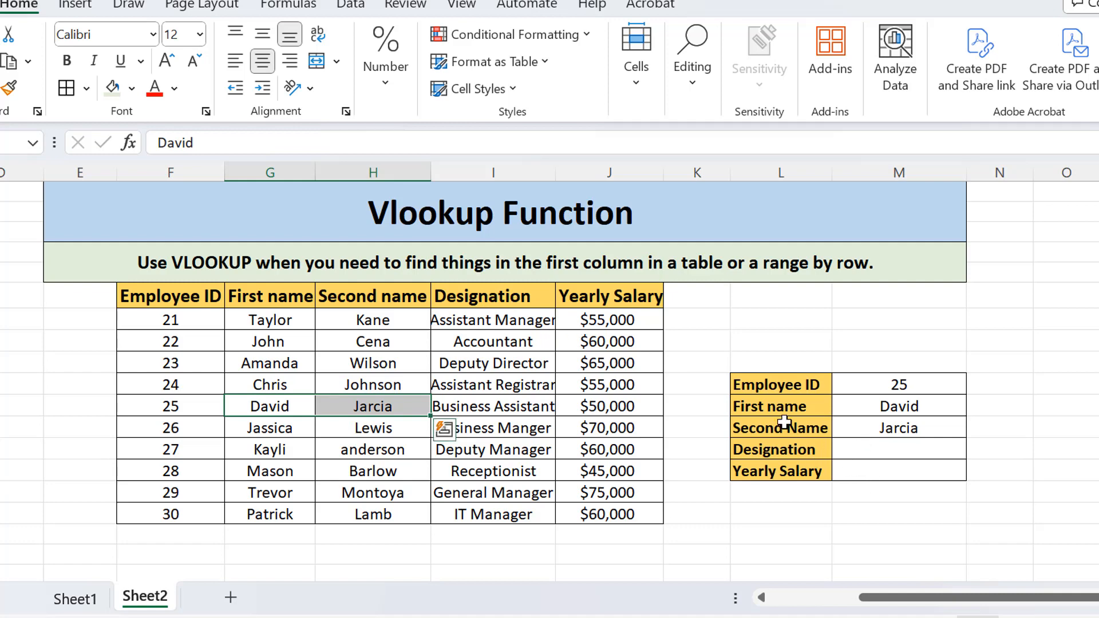
Step: Start a VLOOKUP formula in the Designation result cell M13, using the Employee ID cell M10 as the lookup value
double_click(876, 449)
type("=")
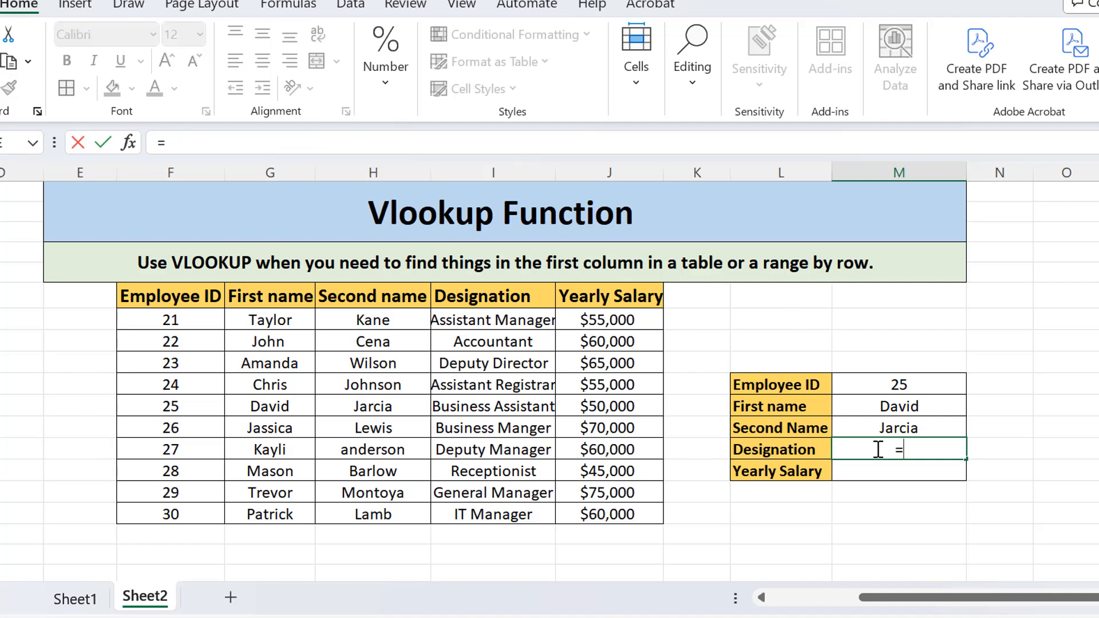
type("VLOOKUP(")
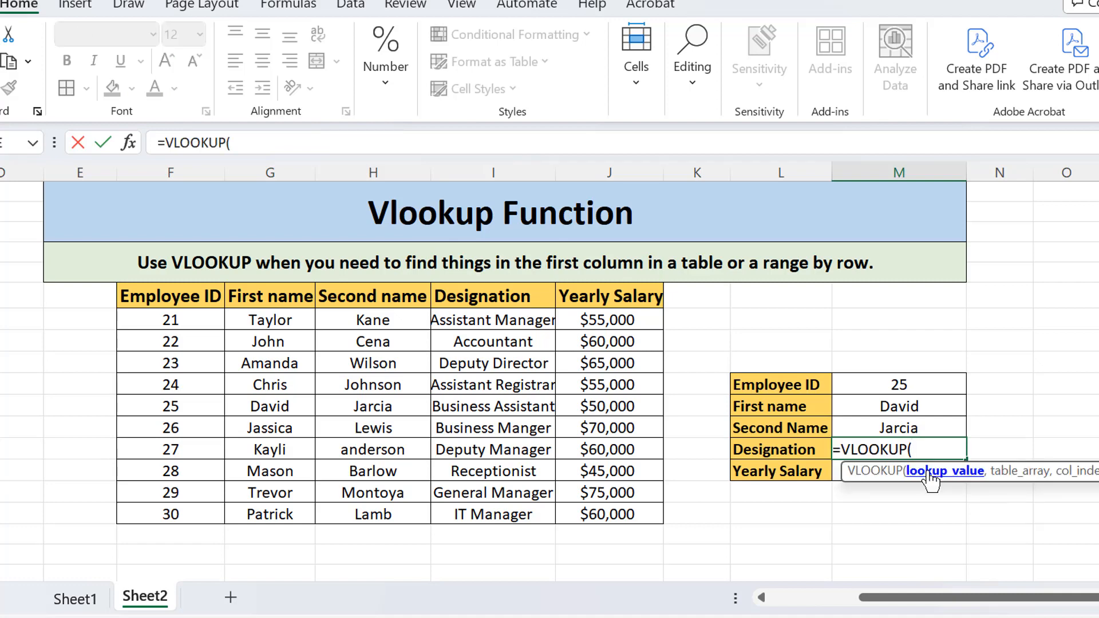
left_click(886, 385)
type(",")
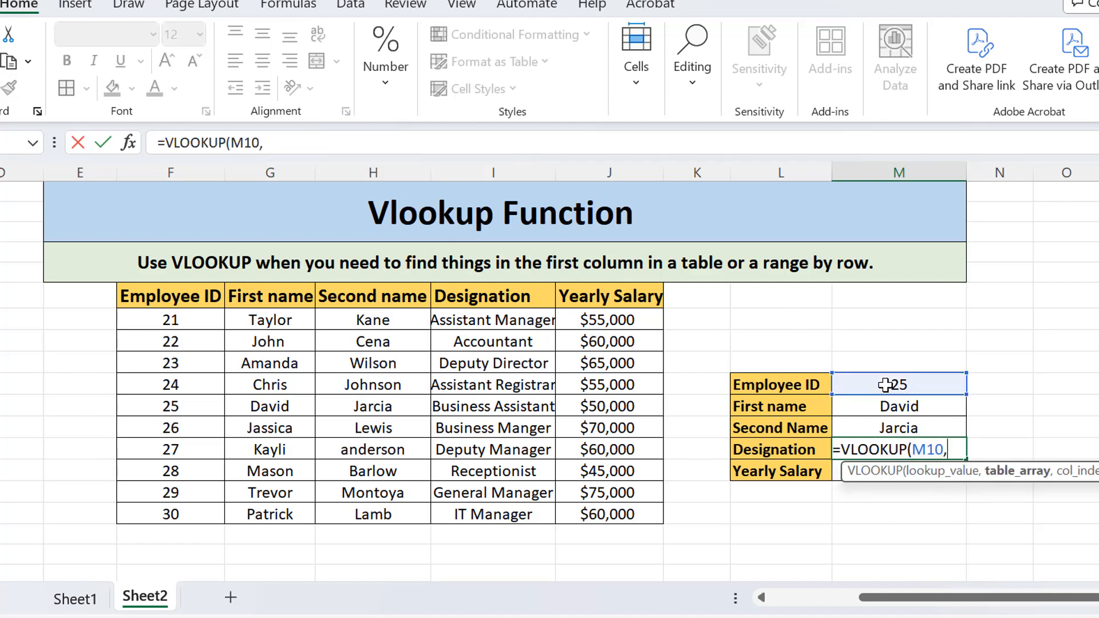
Step: Complete the Designation VLOOKUP with table array F7:J16, column index 4 and FALSE for an exact match
left_click_drag(192, 321, 607, 513)
type(",")
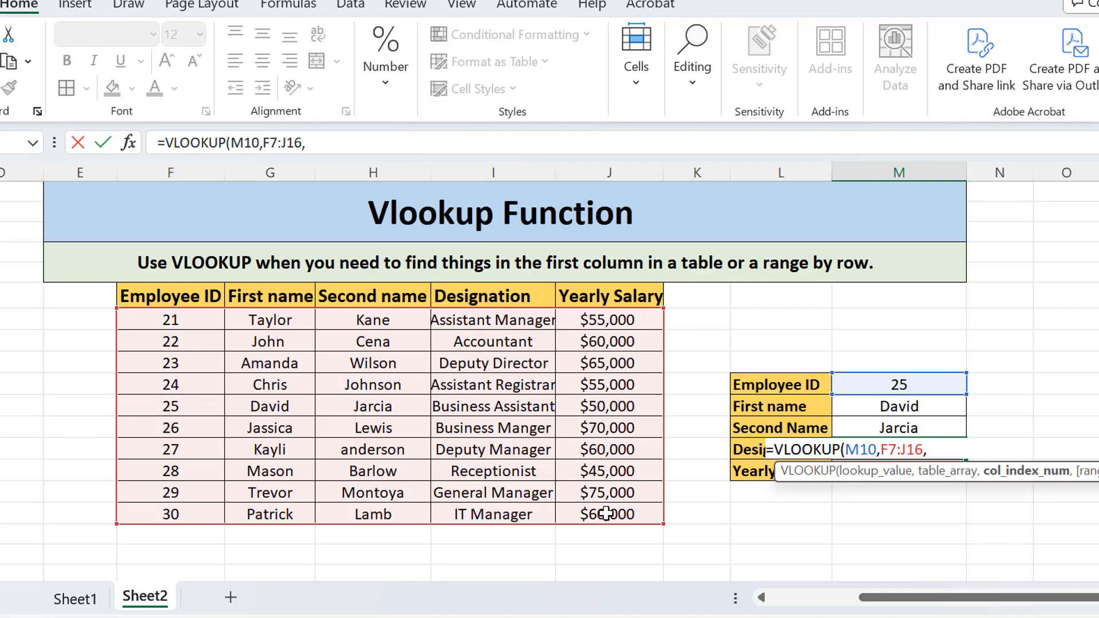
type("4,")
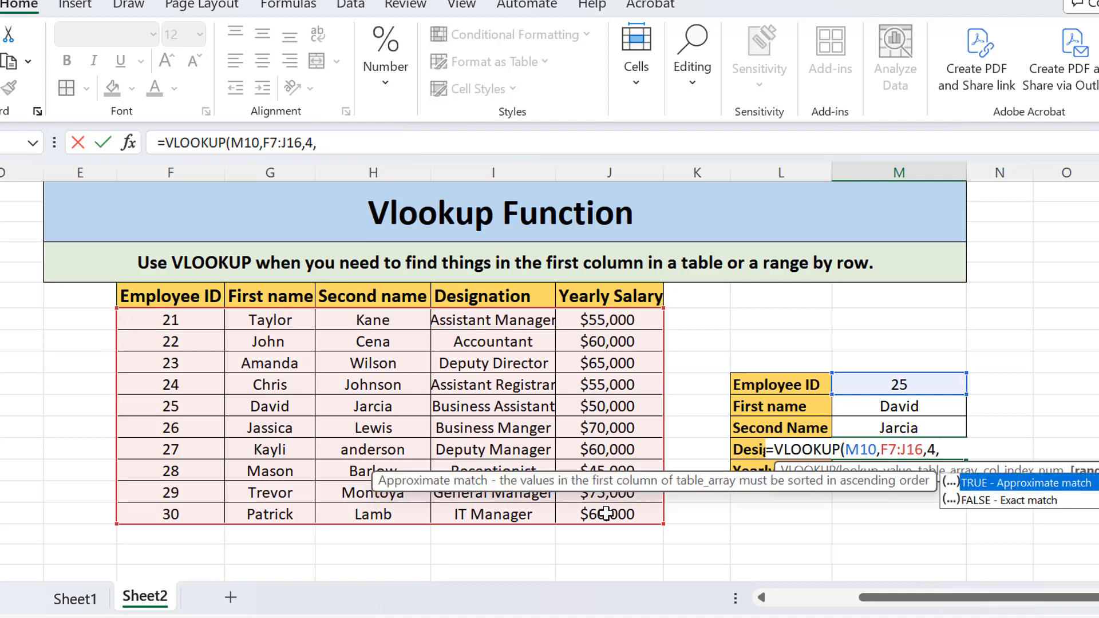
double_click(1001, 501)
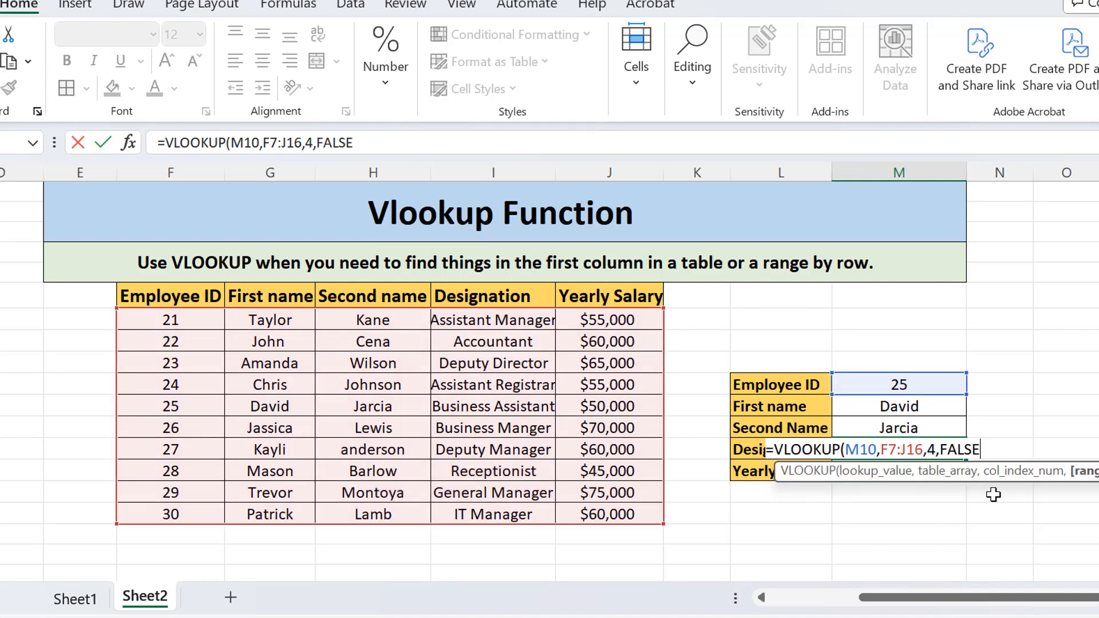
type(")")
key("Return")
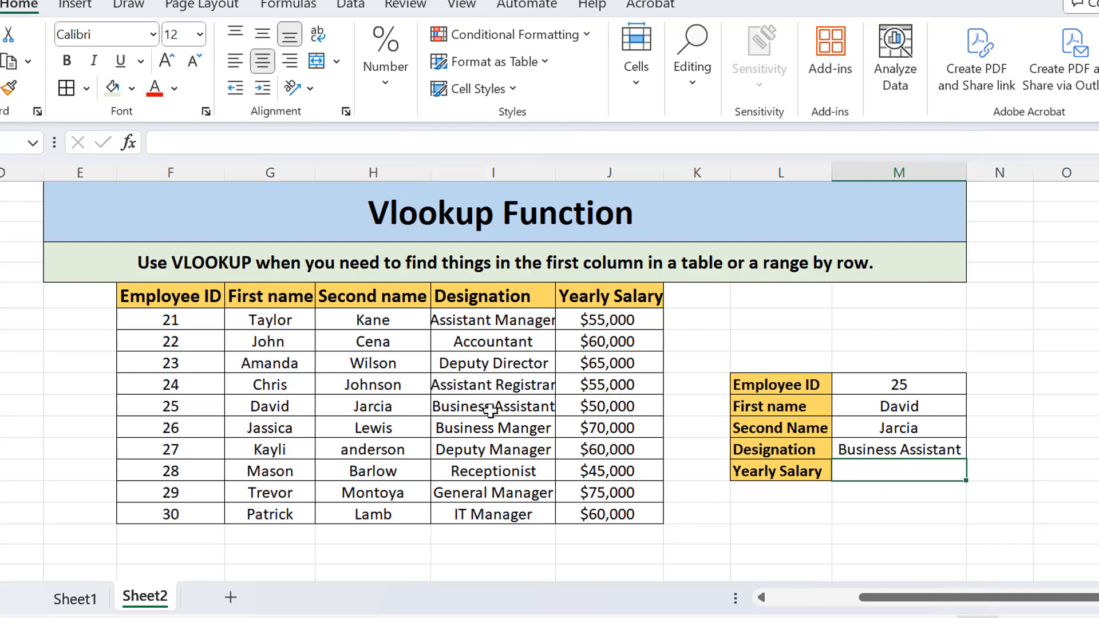
Step: Begin a VLOOKUP formula in the Yearly Salary result cell M14, with M10 as the lookup value
double_click(869, 473)
type("=")
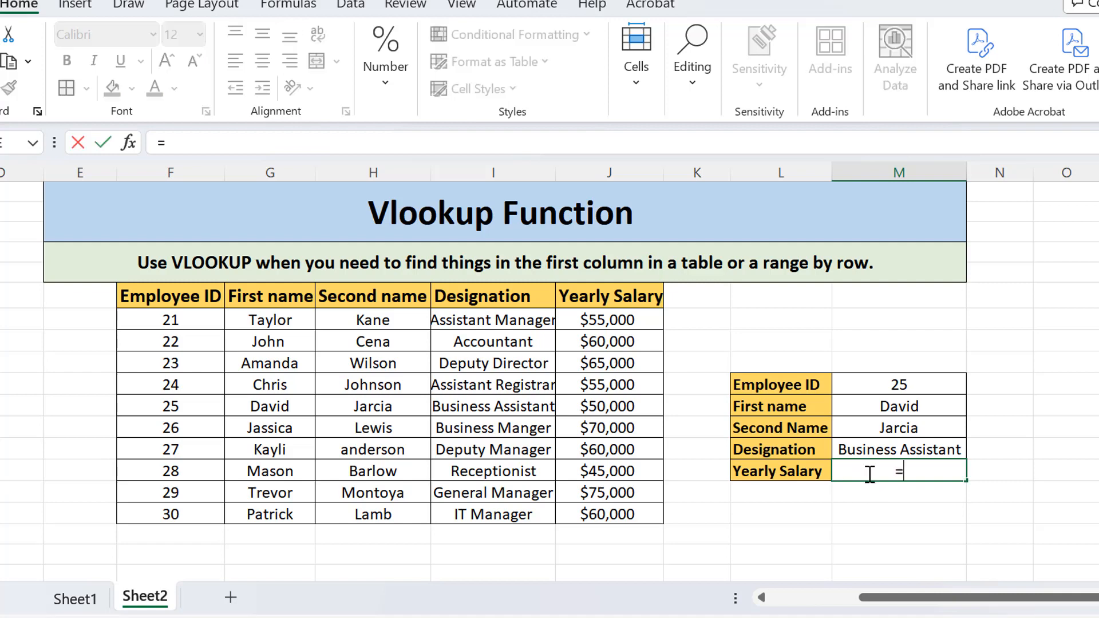
type("vloo")
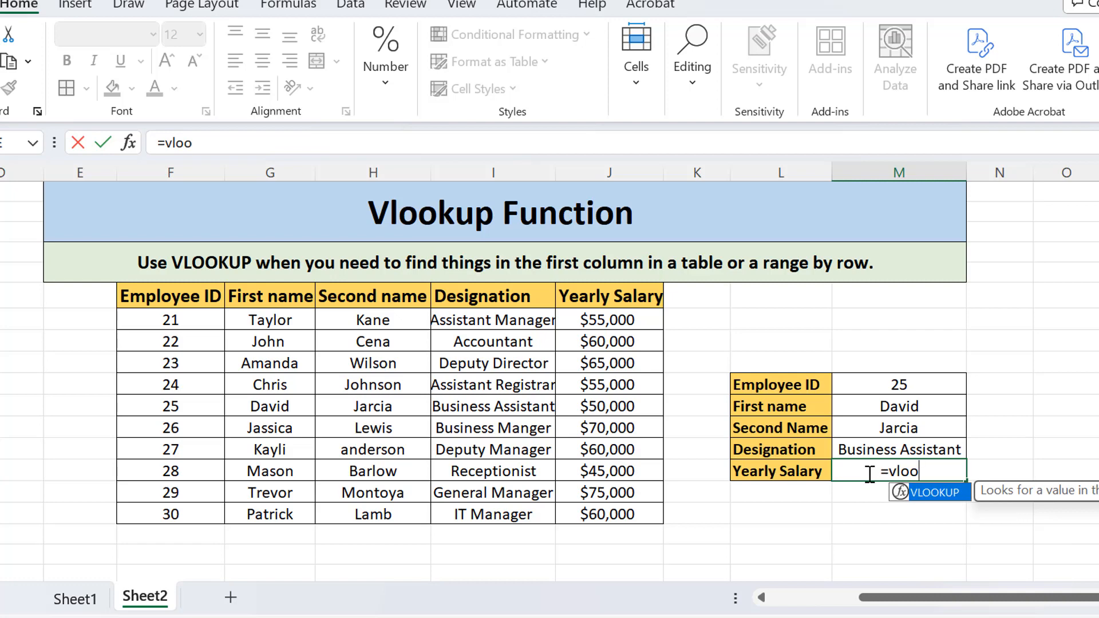
double_click(936, 492)
left_click(921, 390)
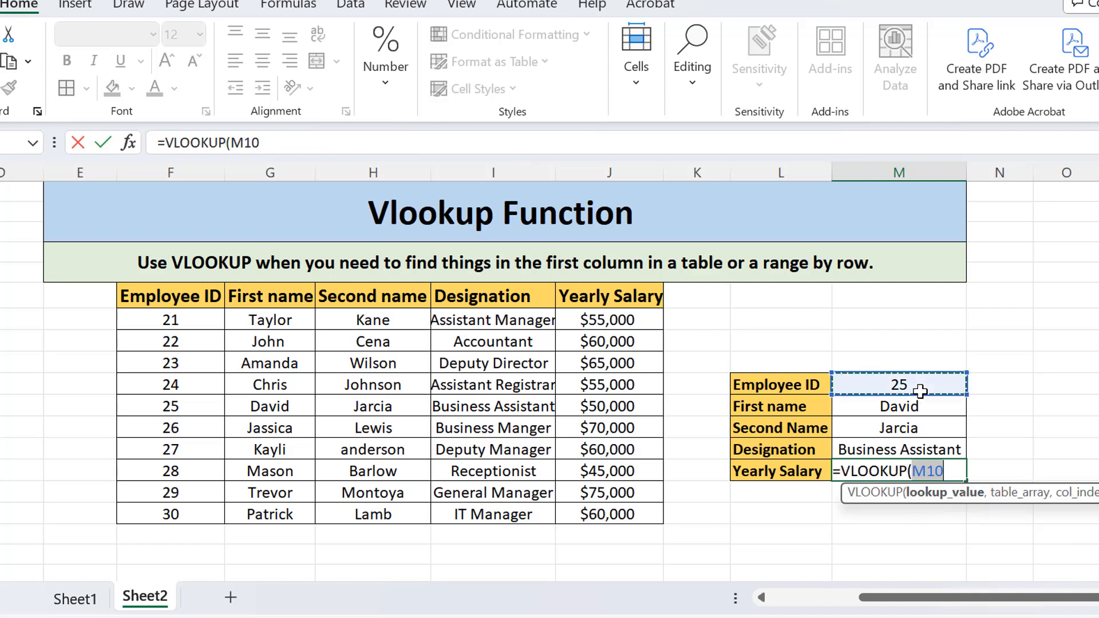
type(",")
Step: Finish the Yearly Salary VLOOKUP with table array F7:J16, column index 5 and FALSE for an exact match
left_click_drag(182, 320, 618, 517)
type(",")
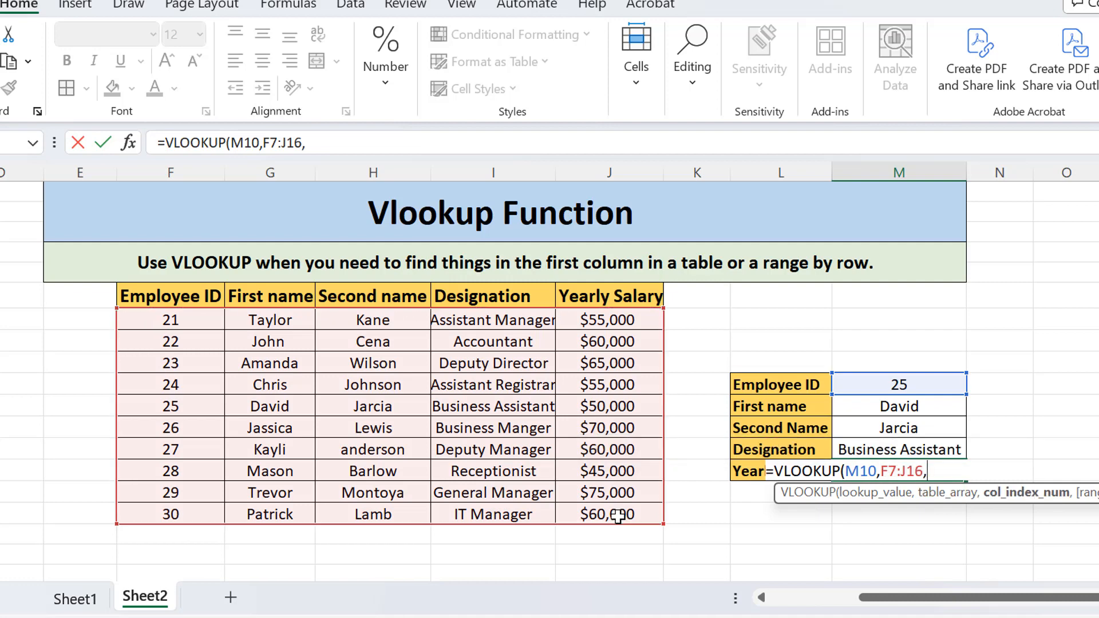
type("5 ,")
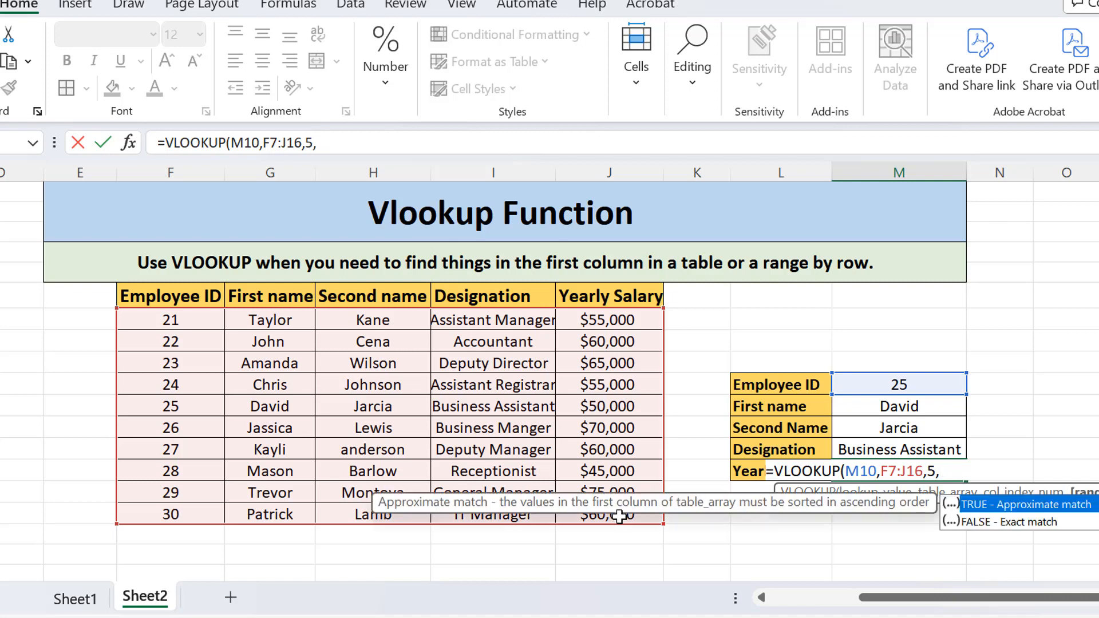
double_click(1004, 525)
key("Return")
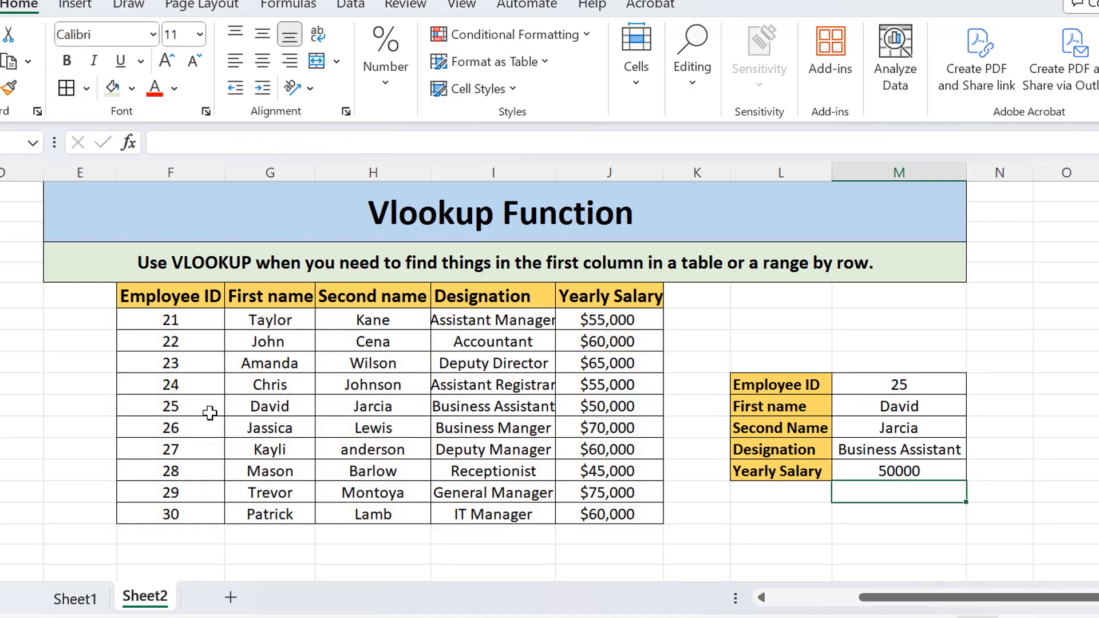
Step: Compare the table row for Employee ID 25 with the four lookup results
left_click_drag(210, 413, 596, 406)
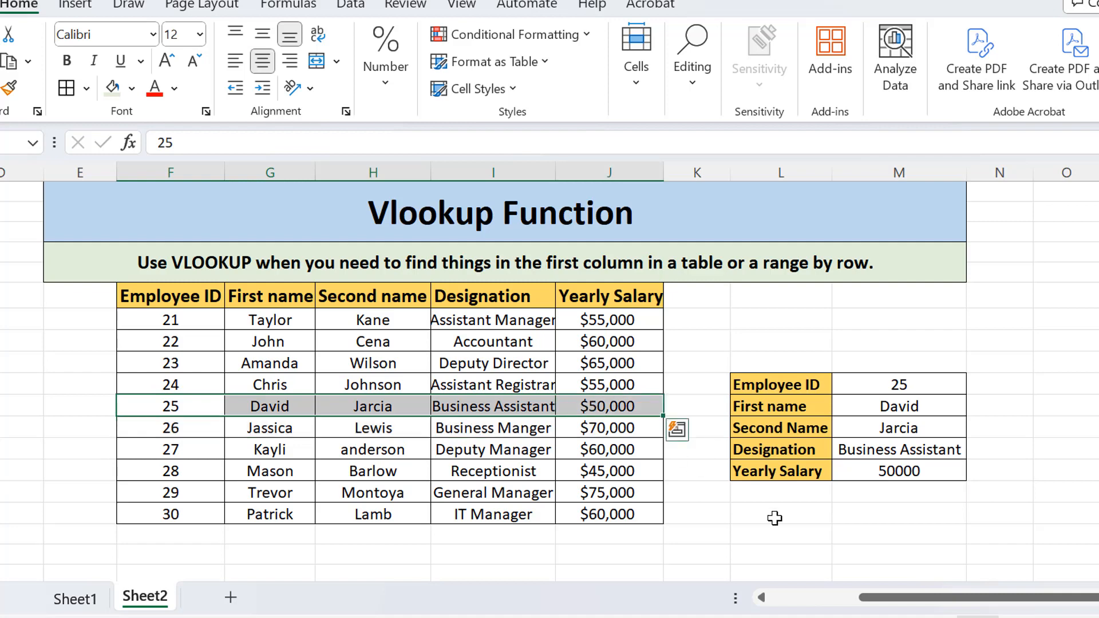
left_click(869, 519)
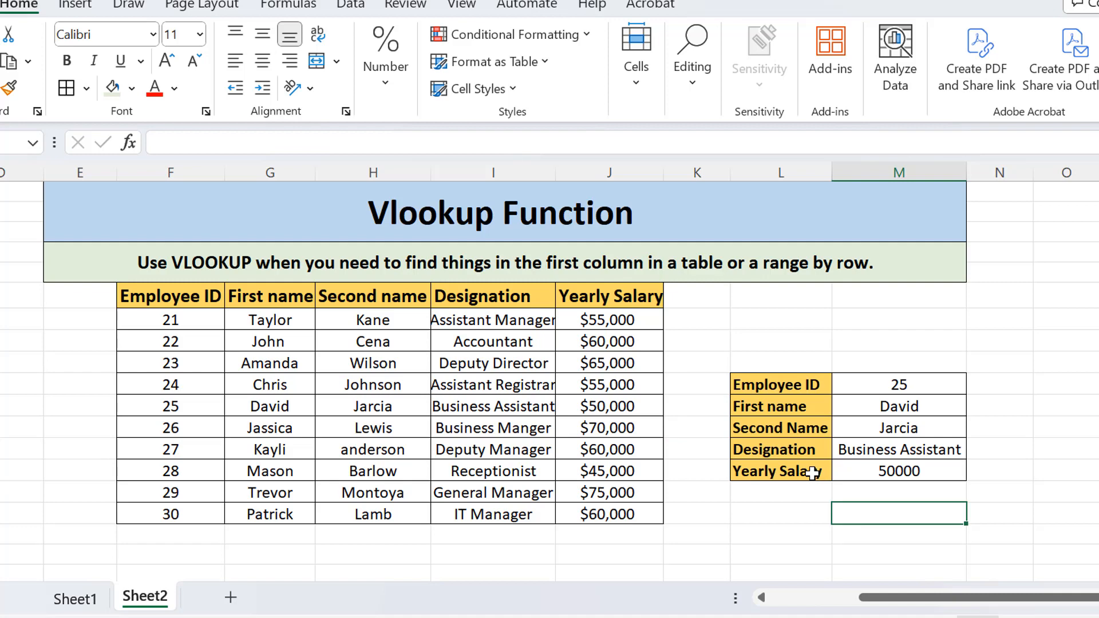
left_click(796, 554)
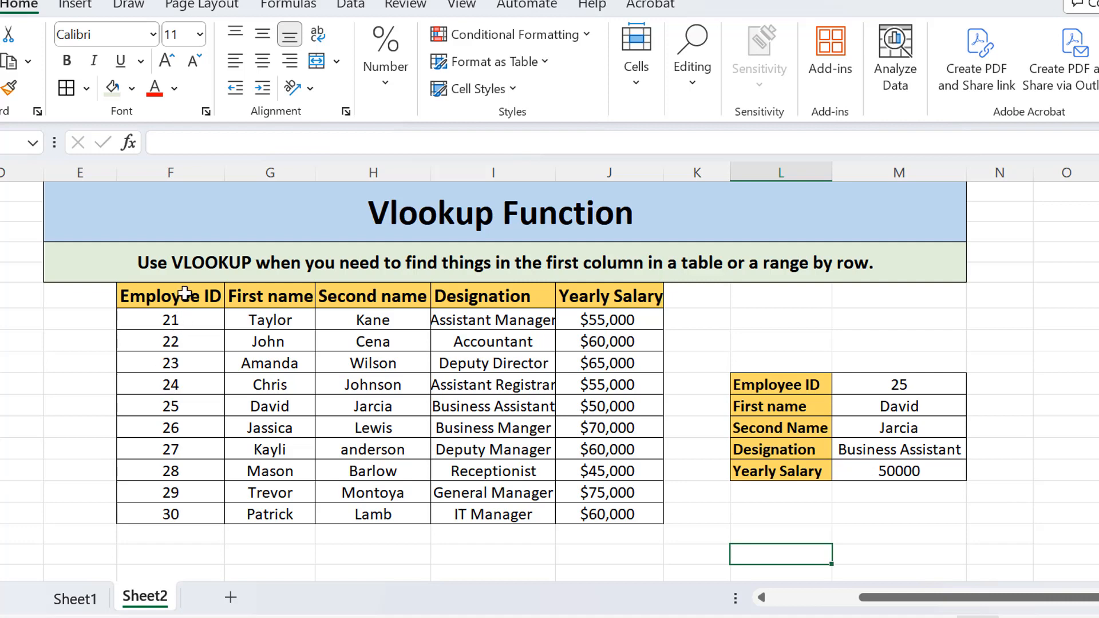
Step: Examine the order of the table columns, focusing on Employee ID as first column and the First name, Second name and Designation columns beside it
left_click_drag(185, 303, 172, 515)
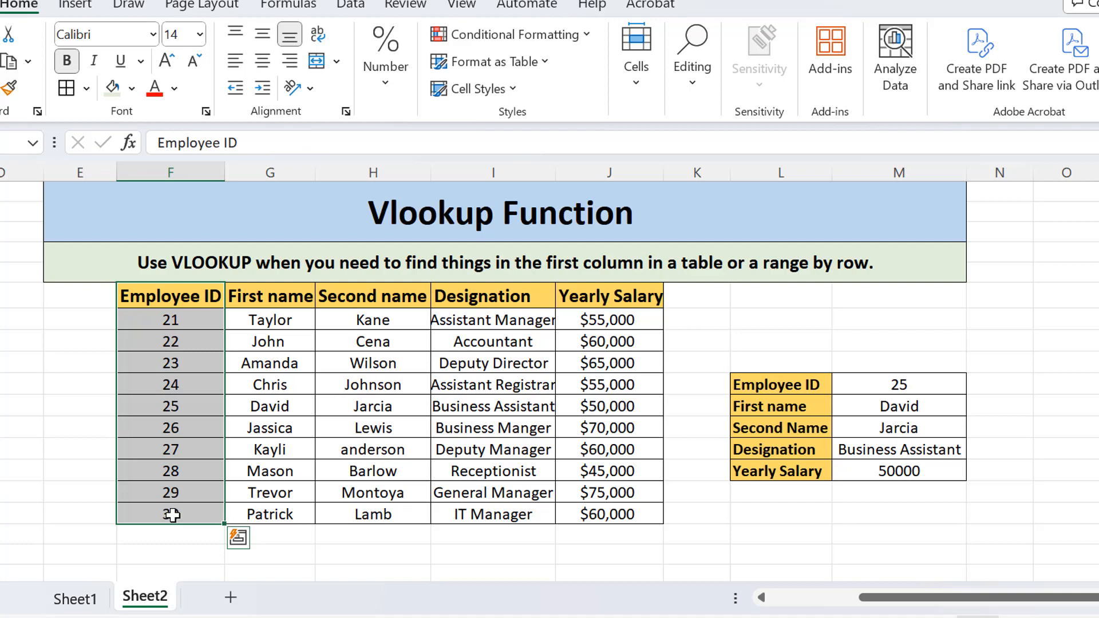
left_click(255, 362)
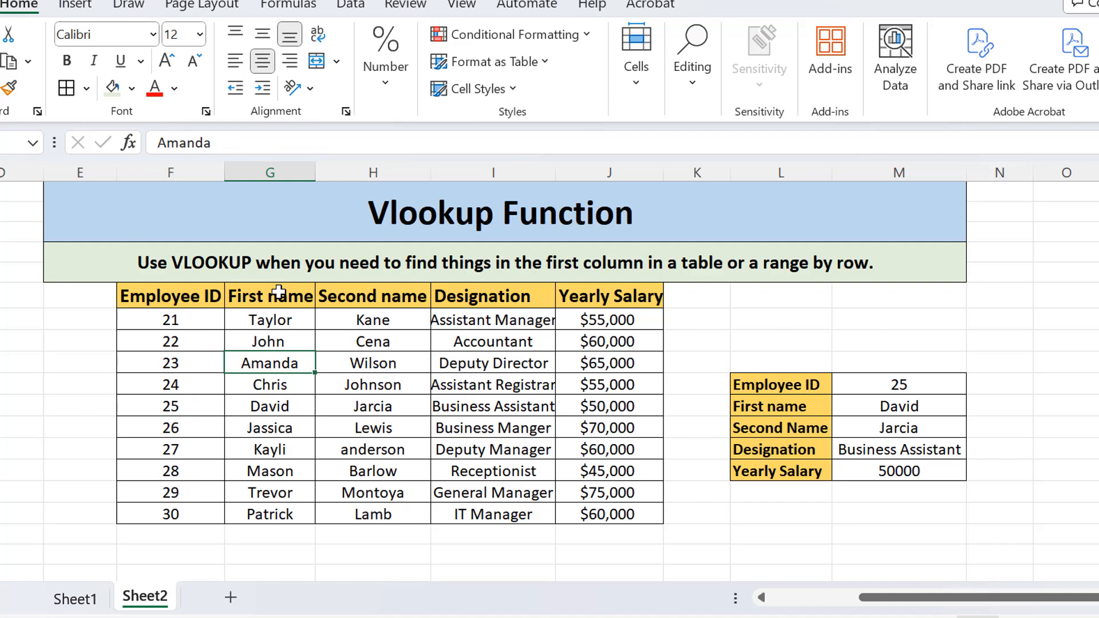
left_click_drag(279, 292, 293, 513)
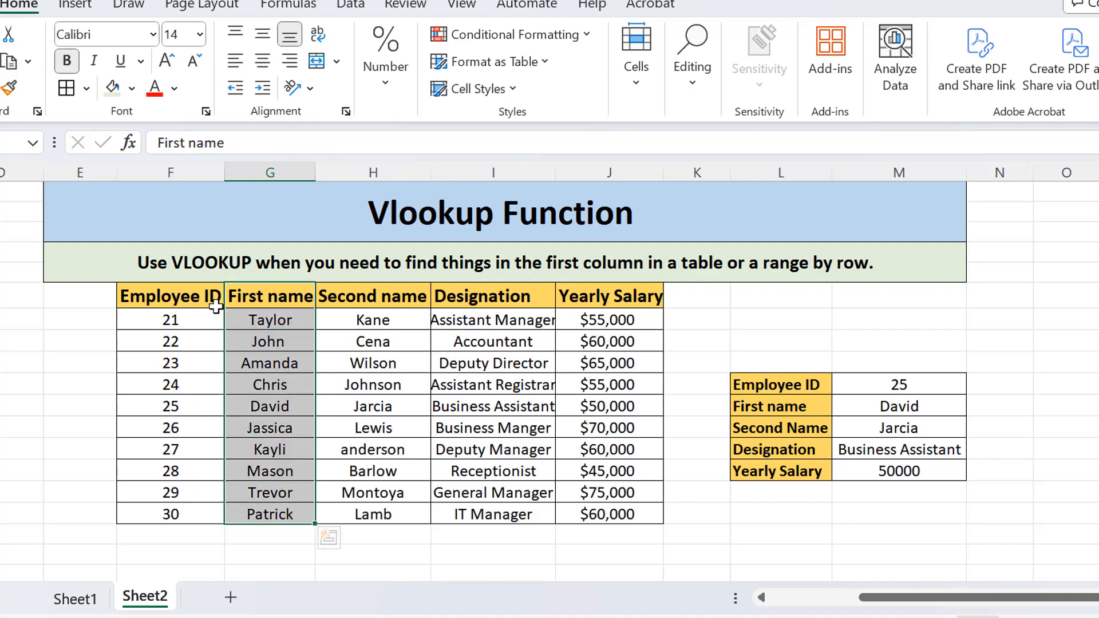
left_click_drag(184, 292, 181, 512)
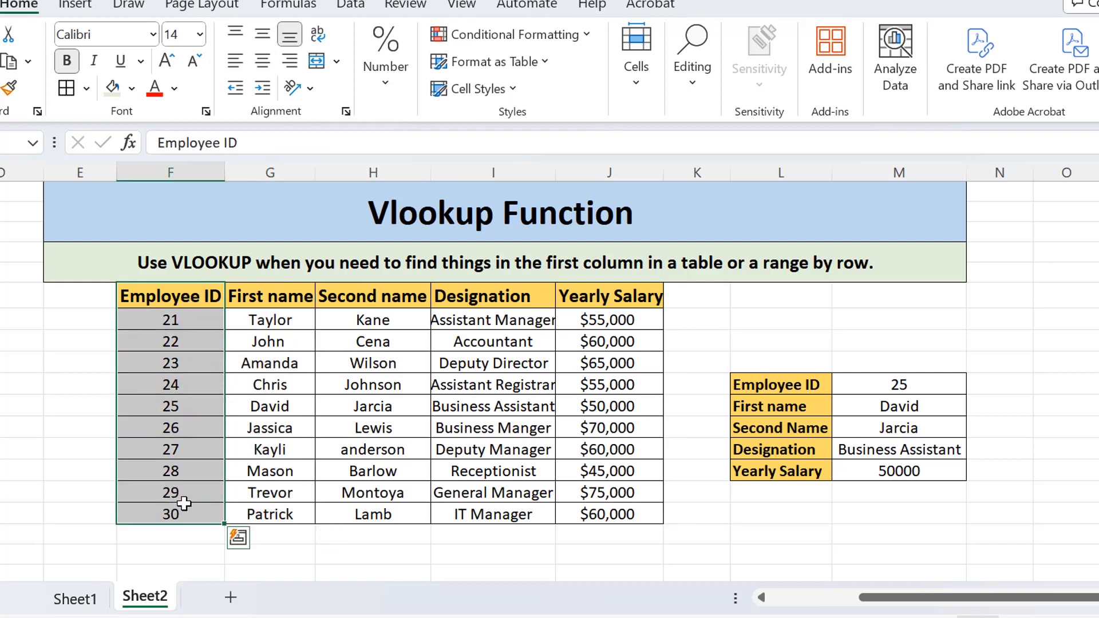
left_click(278, 296)
left_click_drag(278, 296, 265, 513)
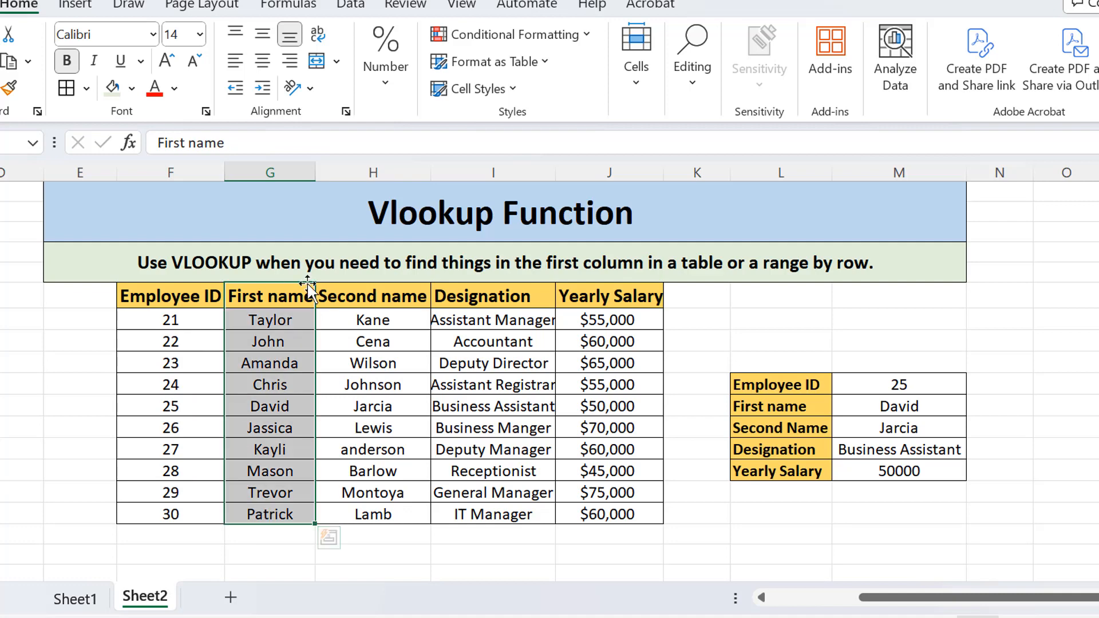
left_click(376, 297)
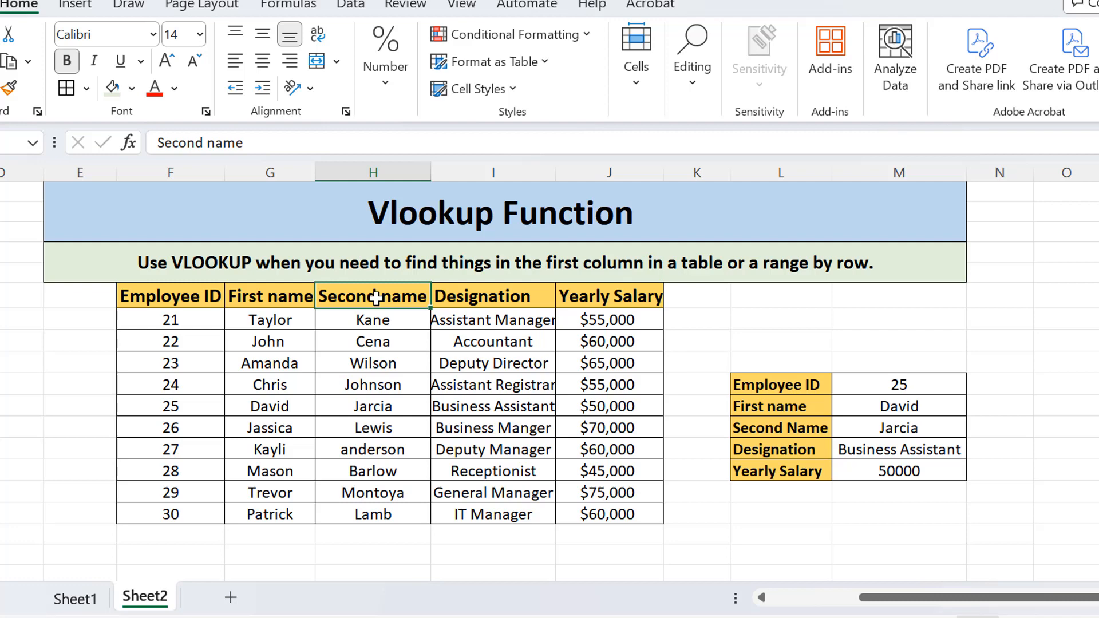
left_click(275, 298)
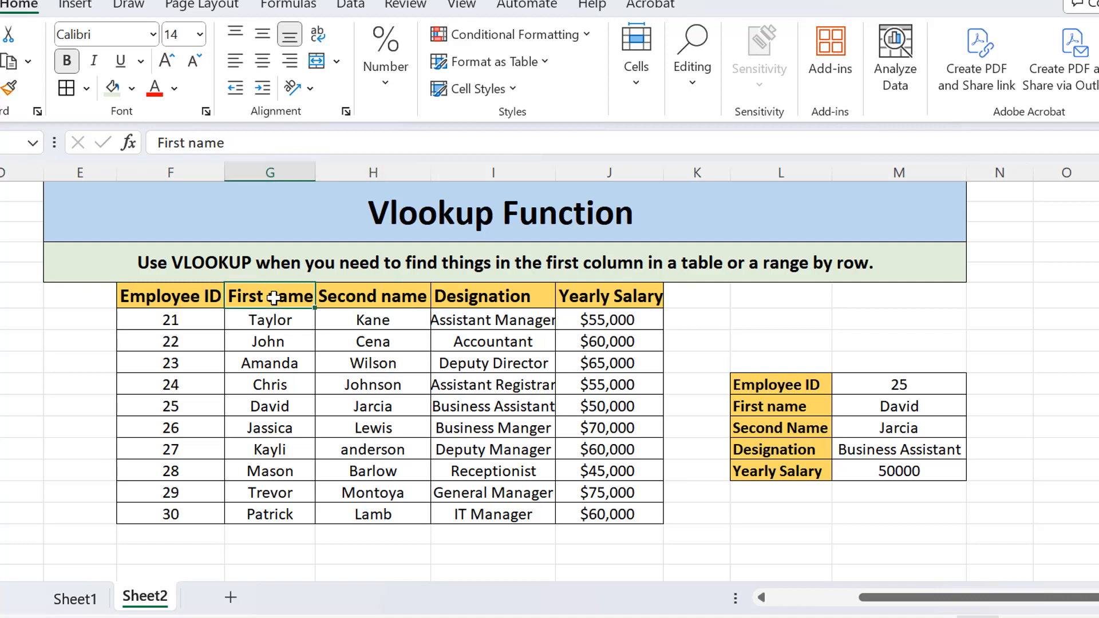
left_click(155, 294)
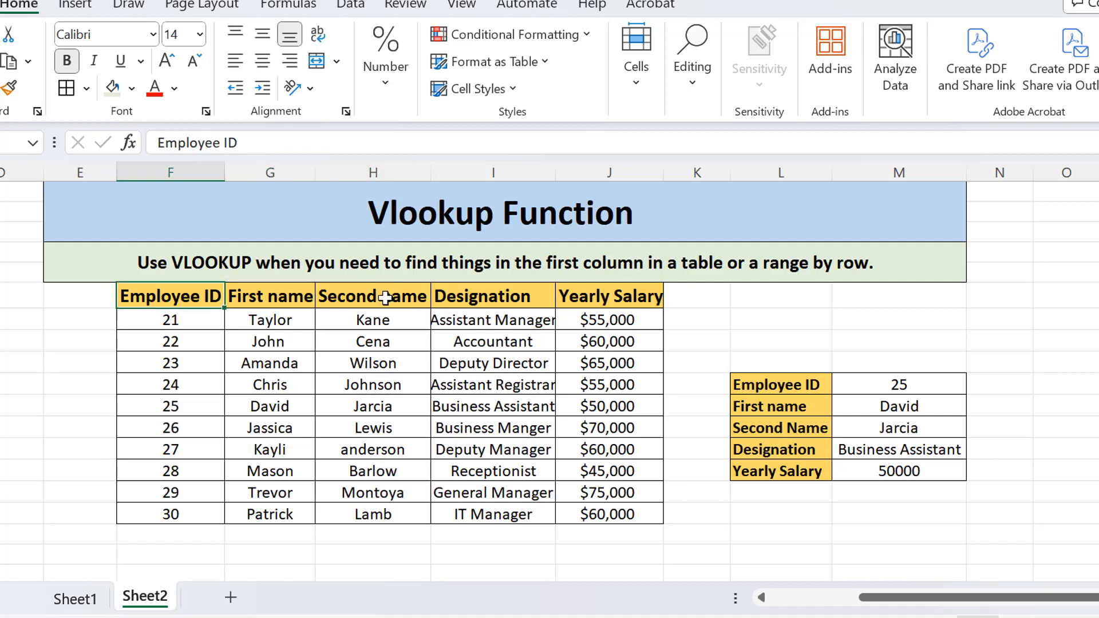
left_click(485, 295)
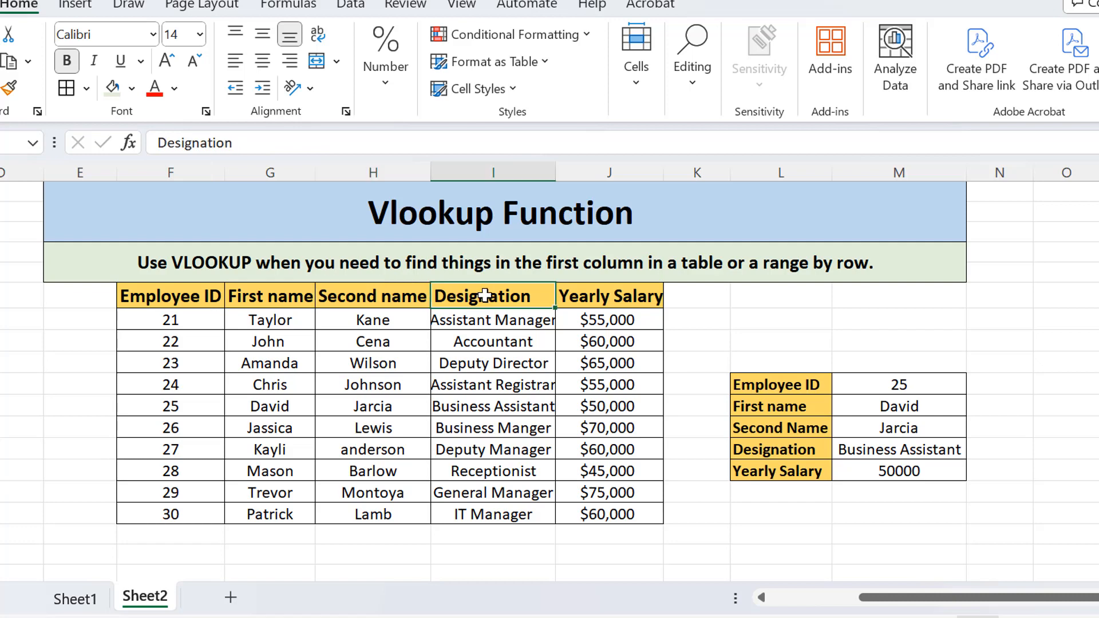
left_click(410, 296)
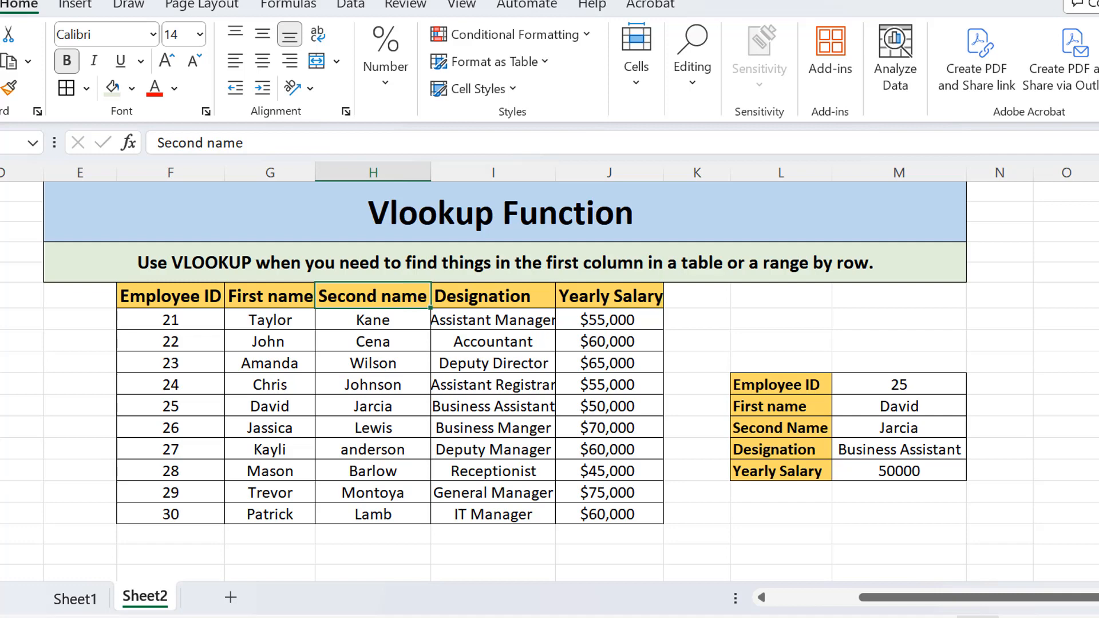
Step: Enter the label First name in cell L17, below the existing lookup block
scroll(549, 381, "down", 1)
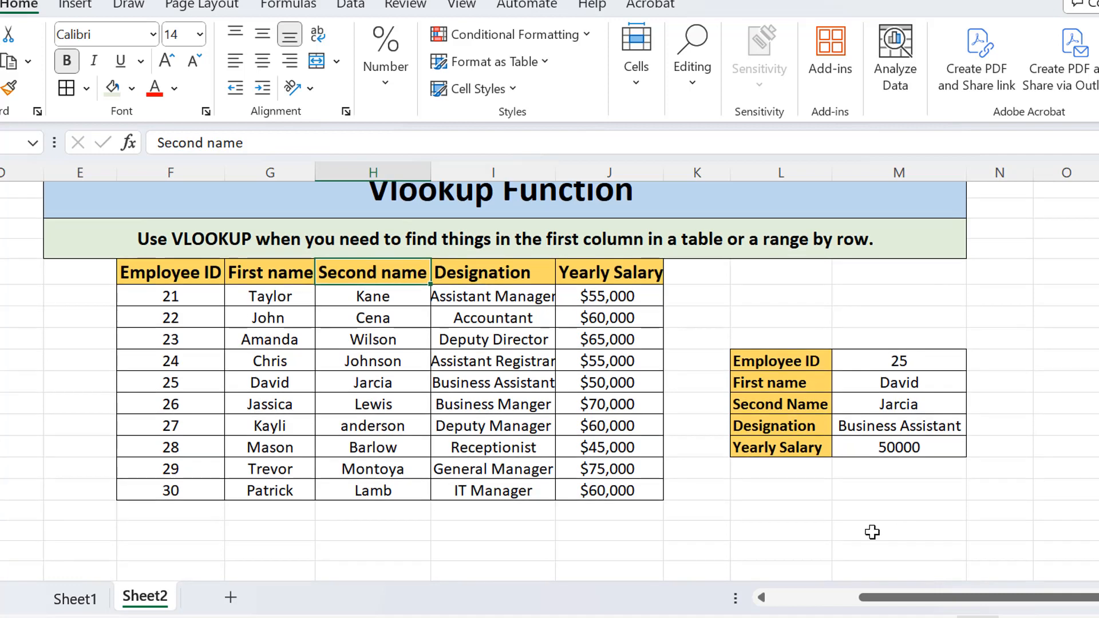
double_click(770, 513)
type("First na")
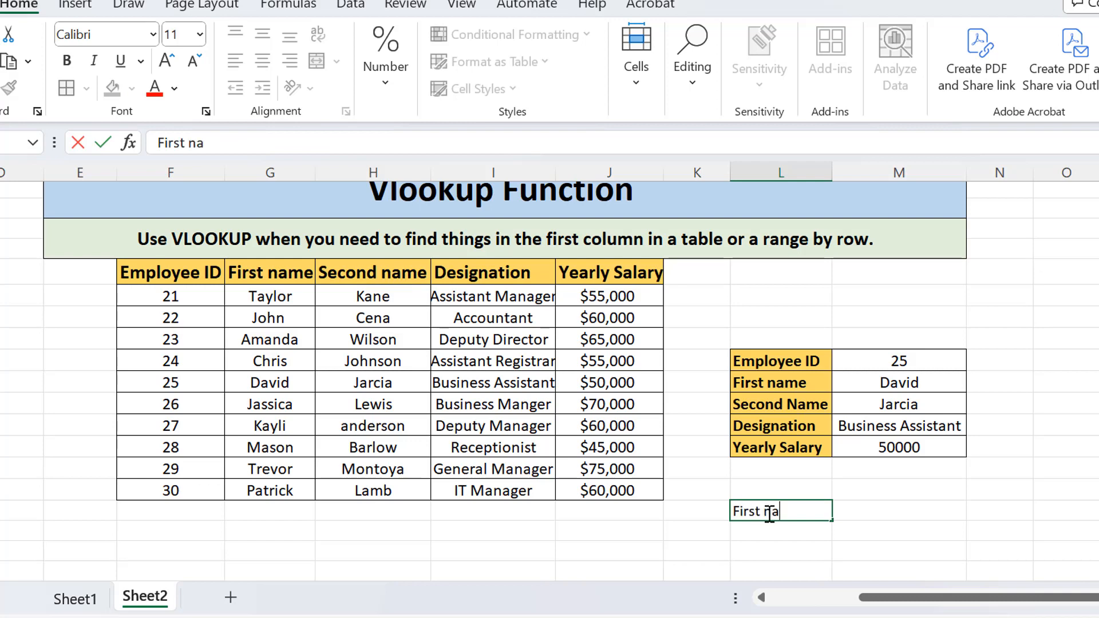
key("BackSpace")
key("BackSpace")
type("me")
left_click(770, 534)
Step: Copy the Second Name, Designation and Yearly Salary labels from L12:L14 to the cells directly under the new First name label
left_click(764, 402)
left_click_drag(763, 403, 768, 444)
key("ctrl+c")
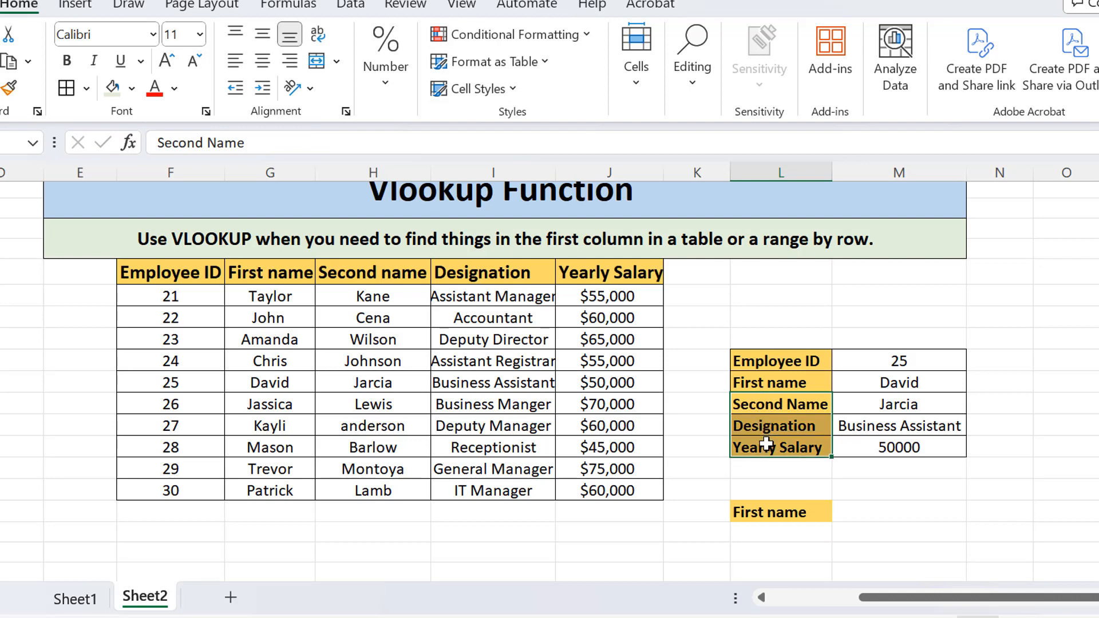
left_click(765, 532)
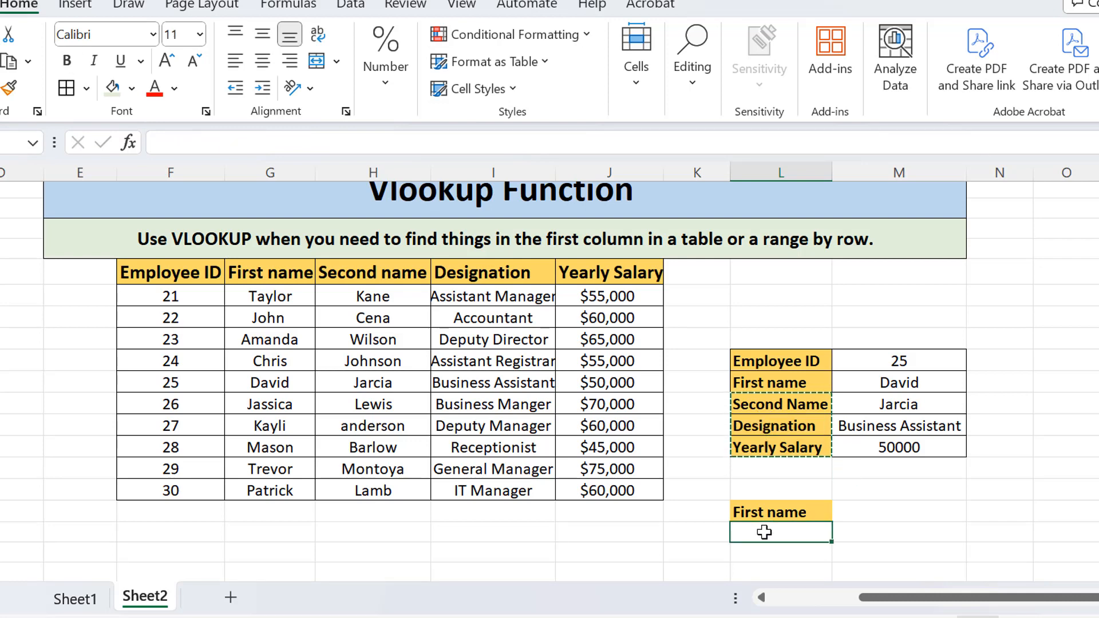
key("ctrl+v")
scroll(955, 527, "down", 1)
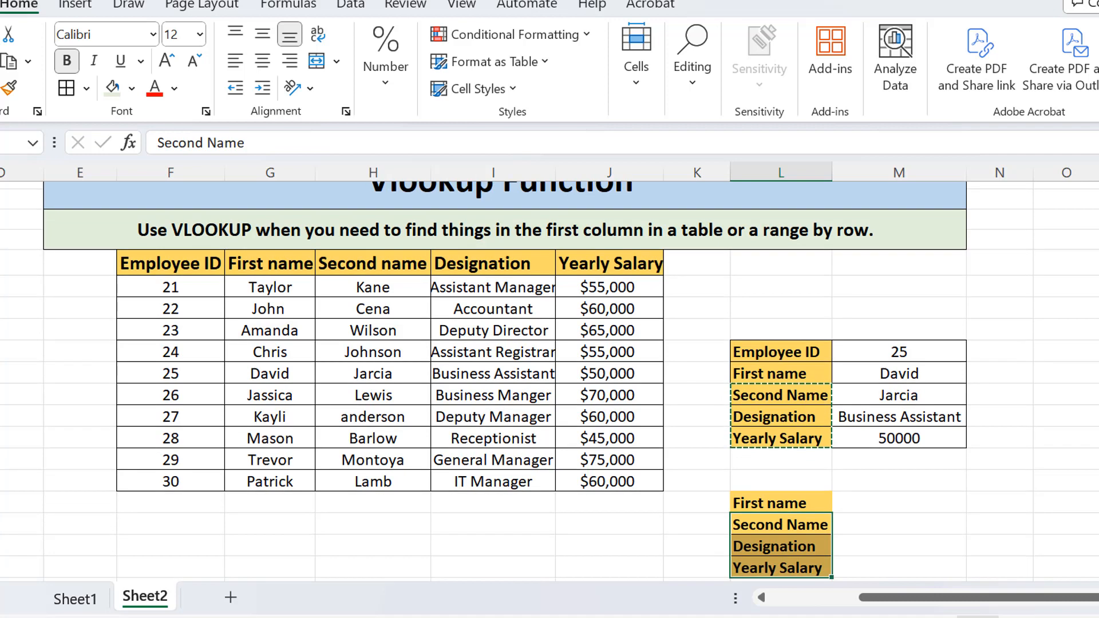
Step: Examine the First name column as the lookup column, the Employee ID column before it and the columns after it through Yearly Salary
left_click(901, 503)
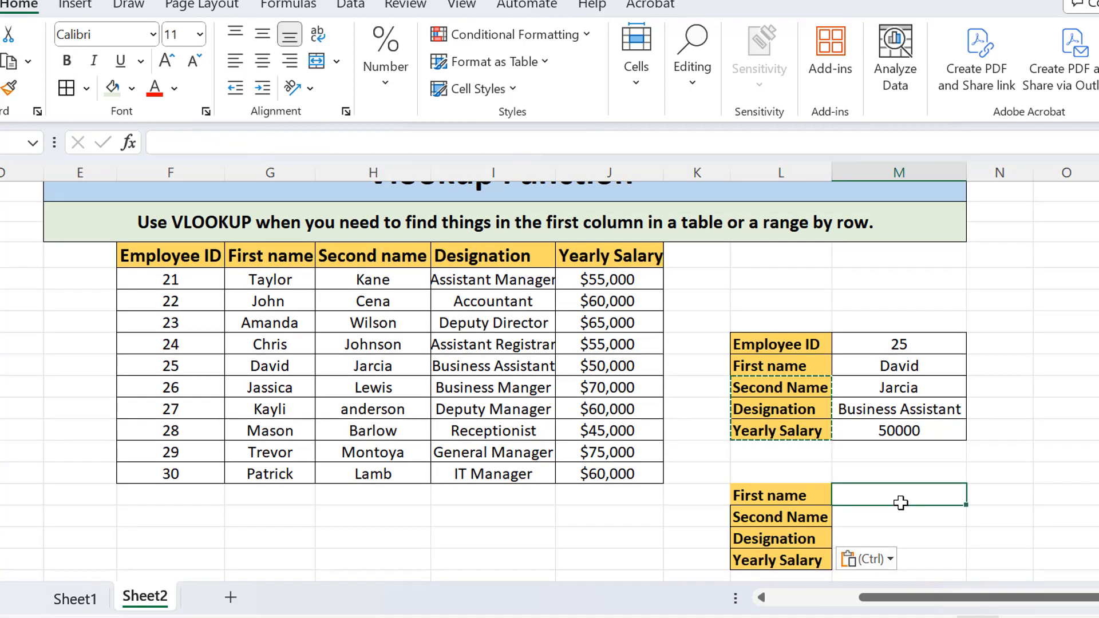
left_click(776, 502)
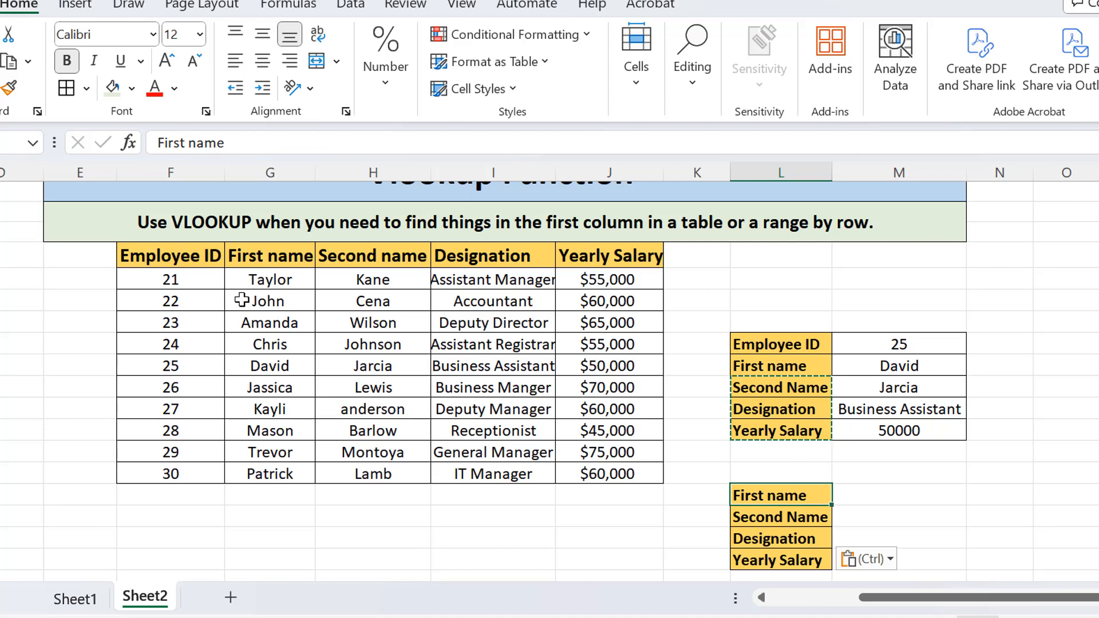
left_click(275, 251)
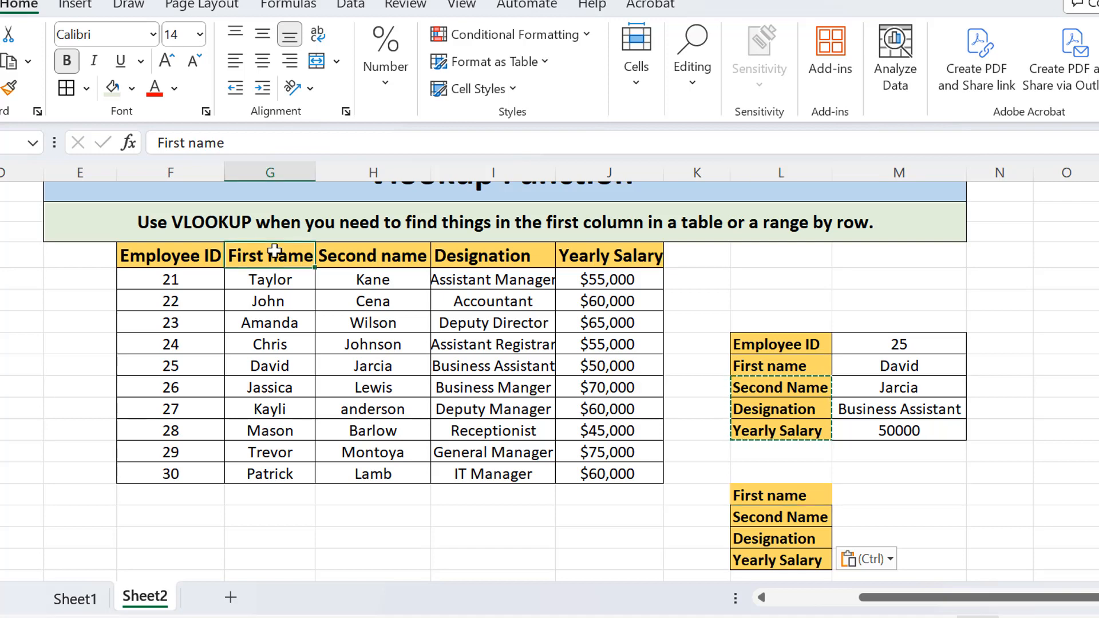
left_click(291, 170)
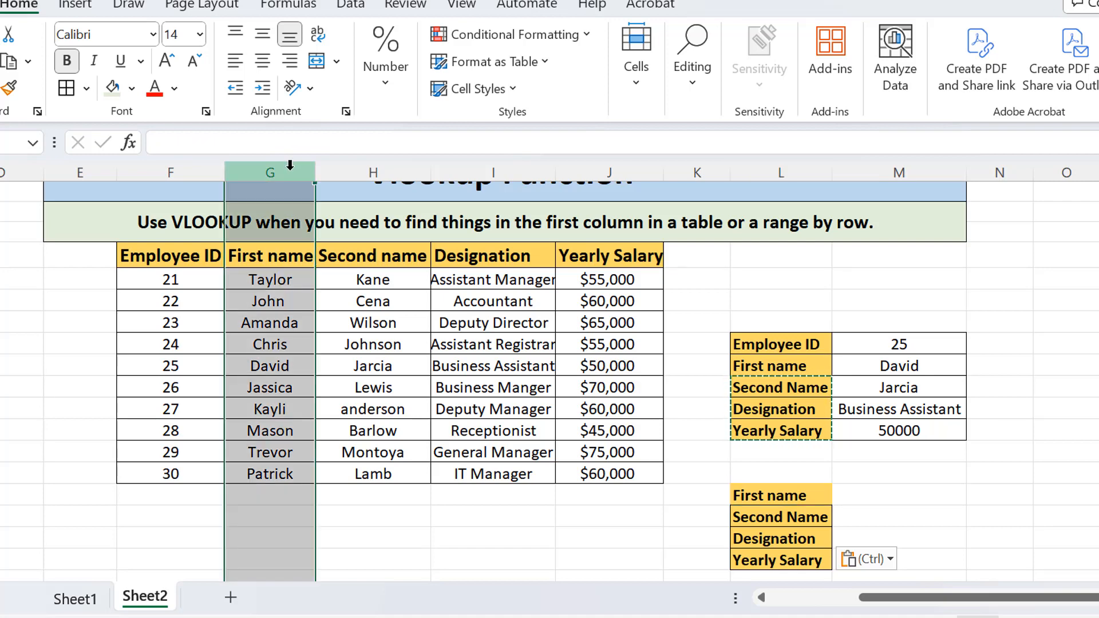
left_click(205, 170)
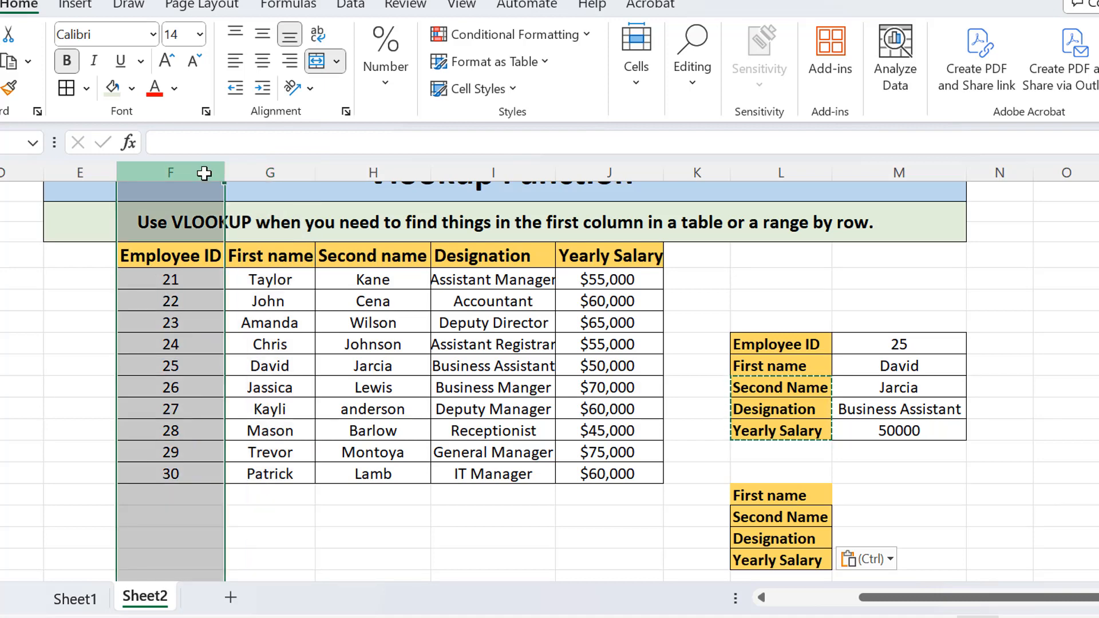
left_click(363, 171)
left_click_drag(363, 171, 588, 189)
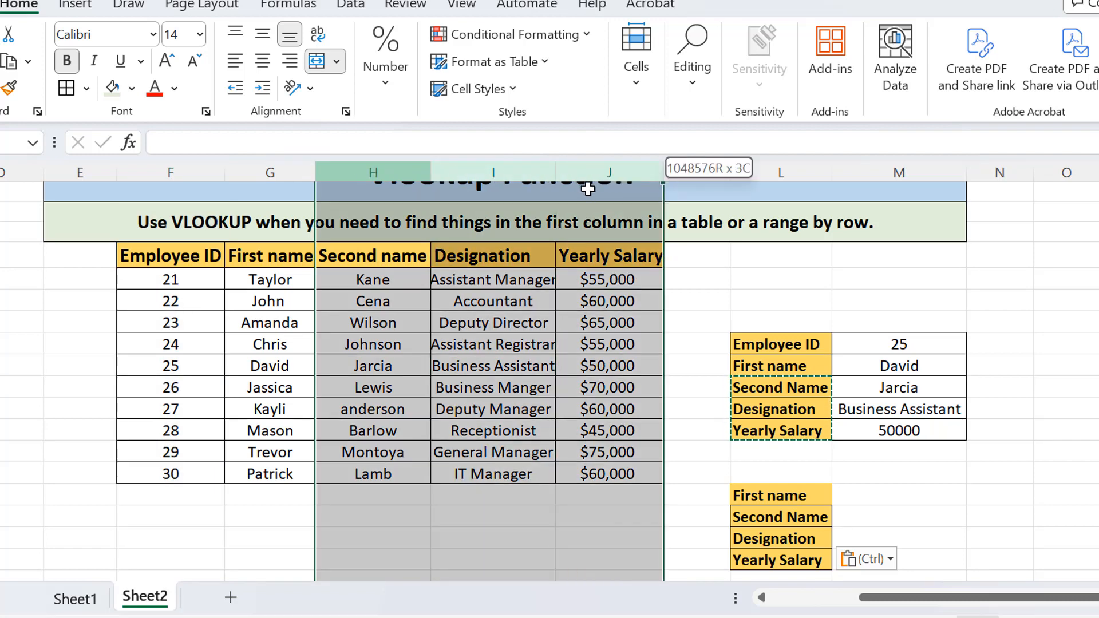
left_click(301, 172)
left_click_drag(317, 174, 619, 174)
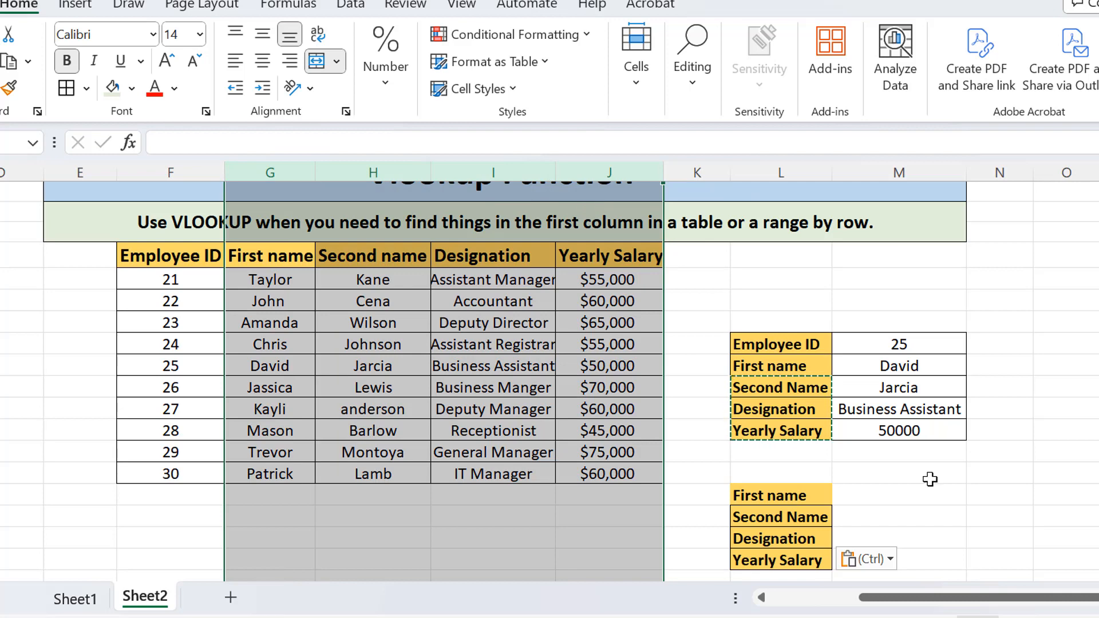
Step: Enter the first name from the table's first employee row in cell M17, beside the lower First name label
double_click(906, 494)
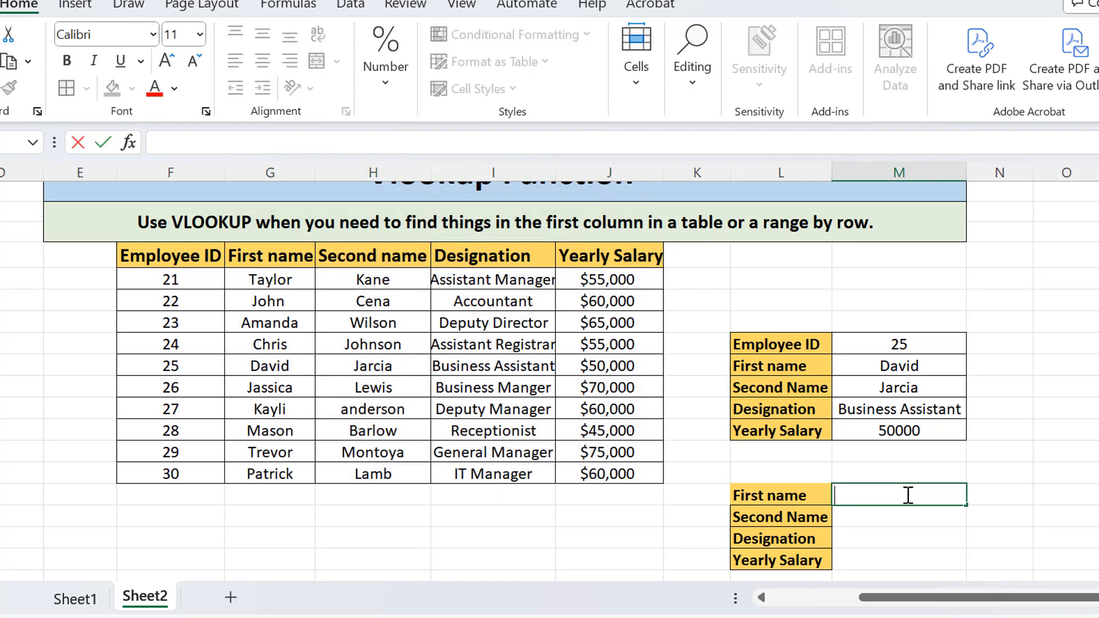
type("Taylor")
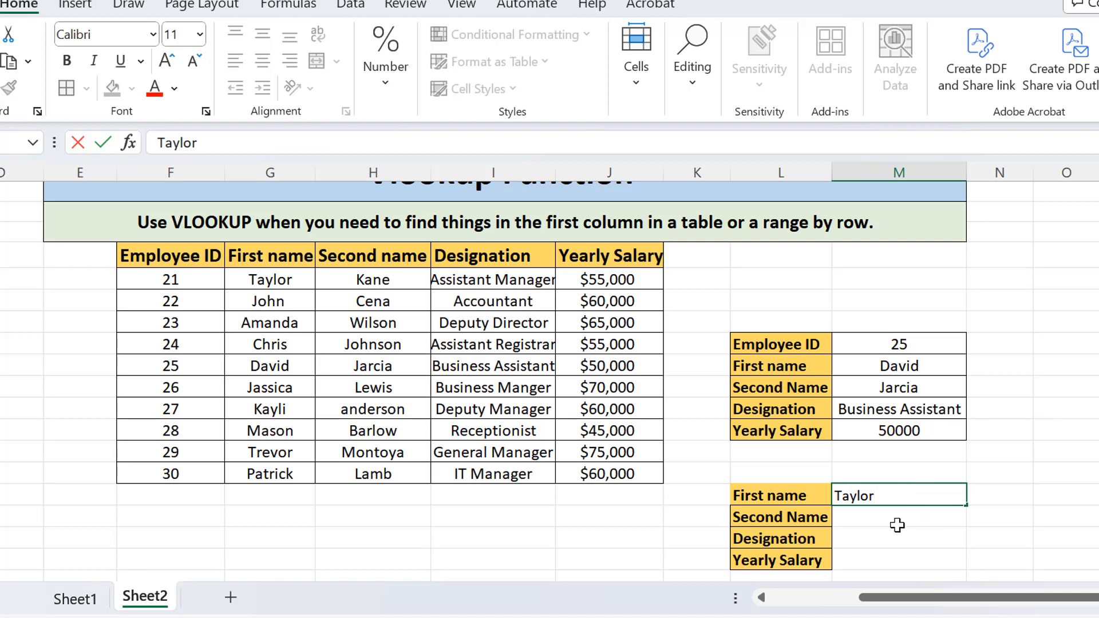
scroll(549, 378, "down", 1)
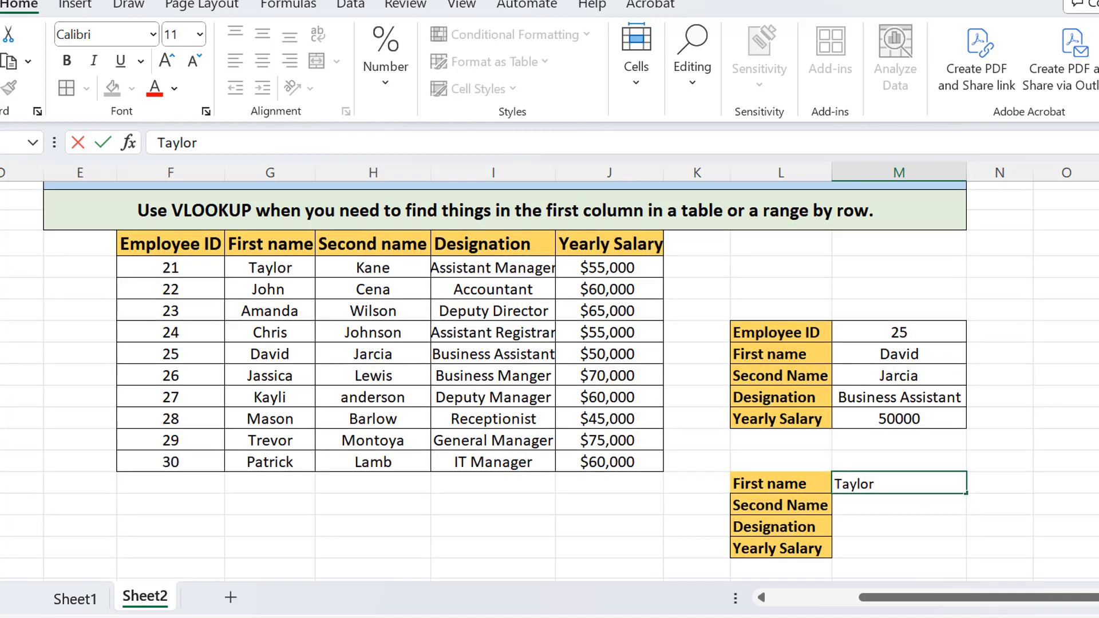
Step: Enter =VLOOKUP(M17,G7:J16,2,FALSE) in M18 to return the Second Name, and check the result against the table
double_click(876, 503)
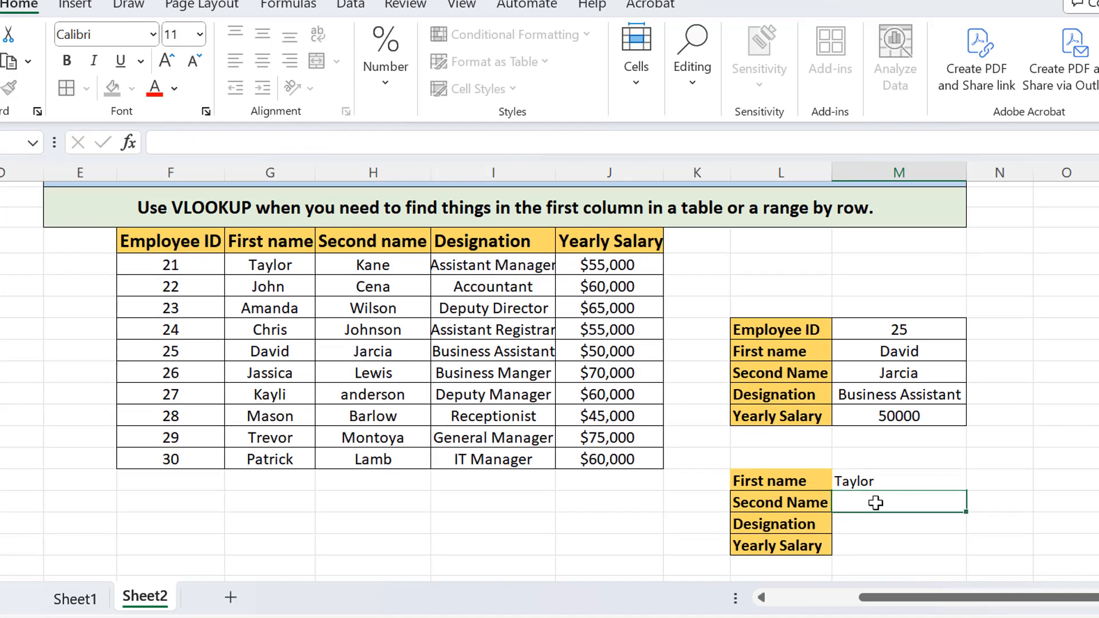
type("=")
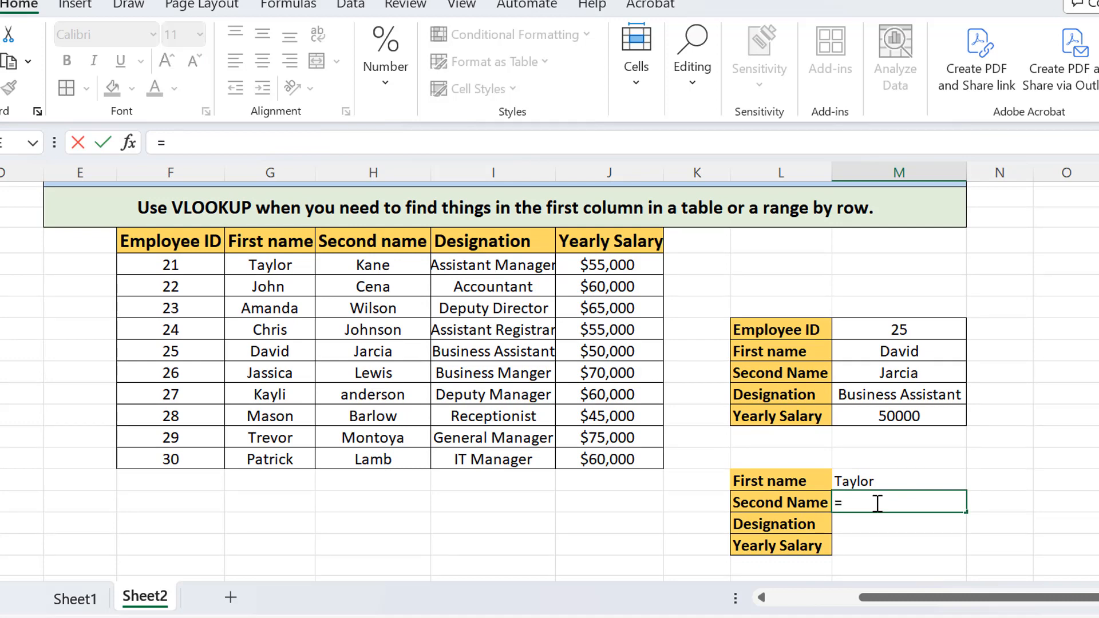
type("vloo")
key("Tab")
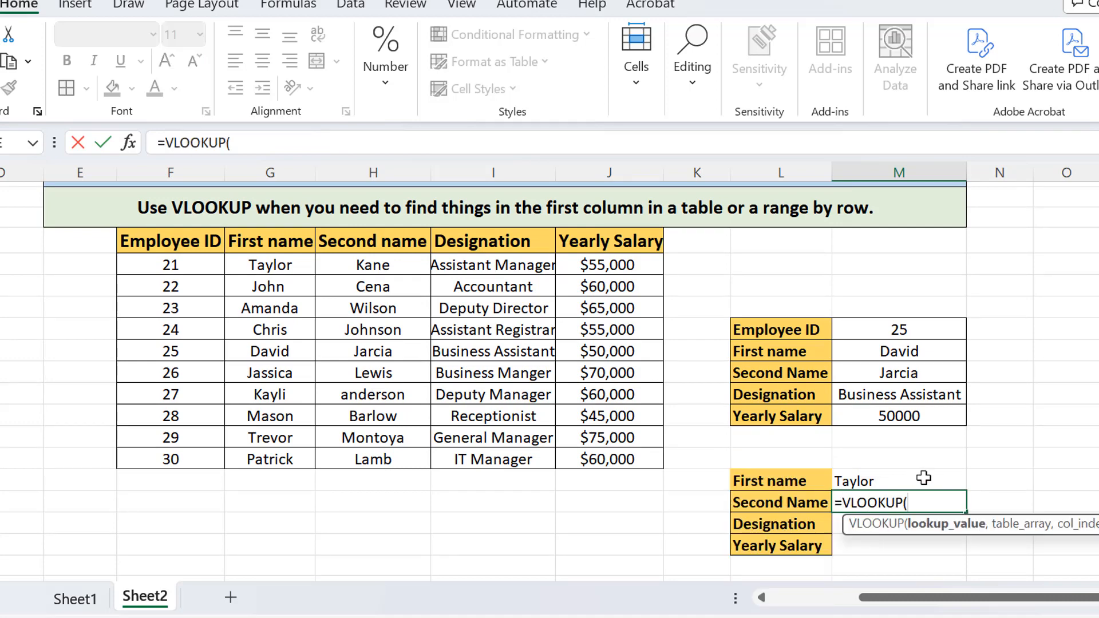
left_click(897, 480)
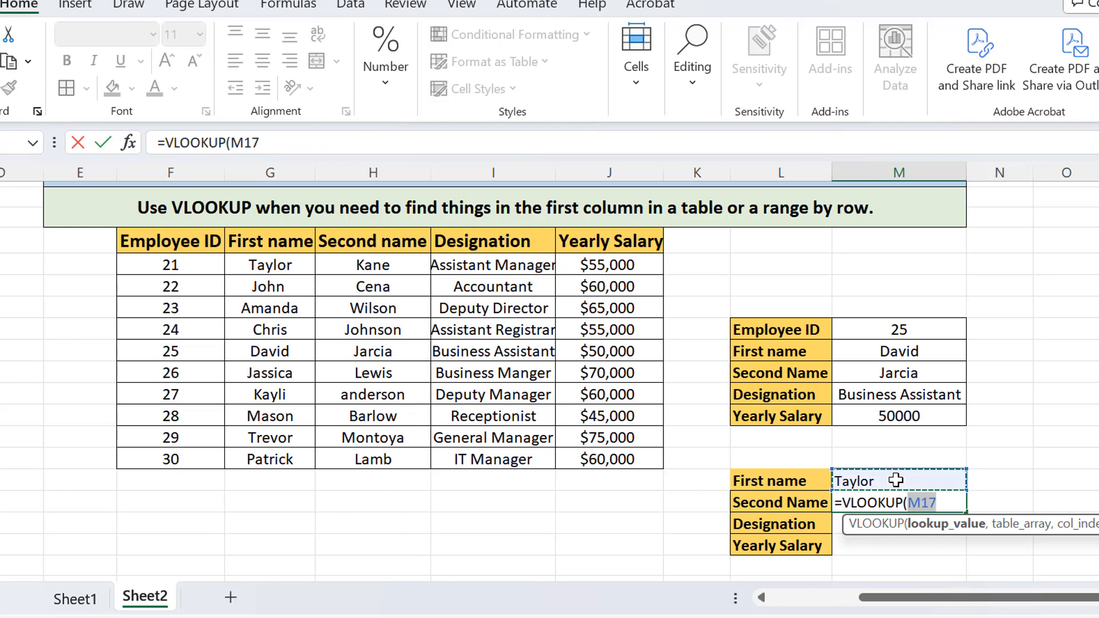
type(",")
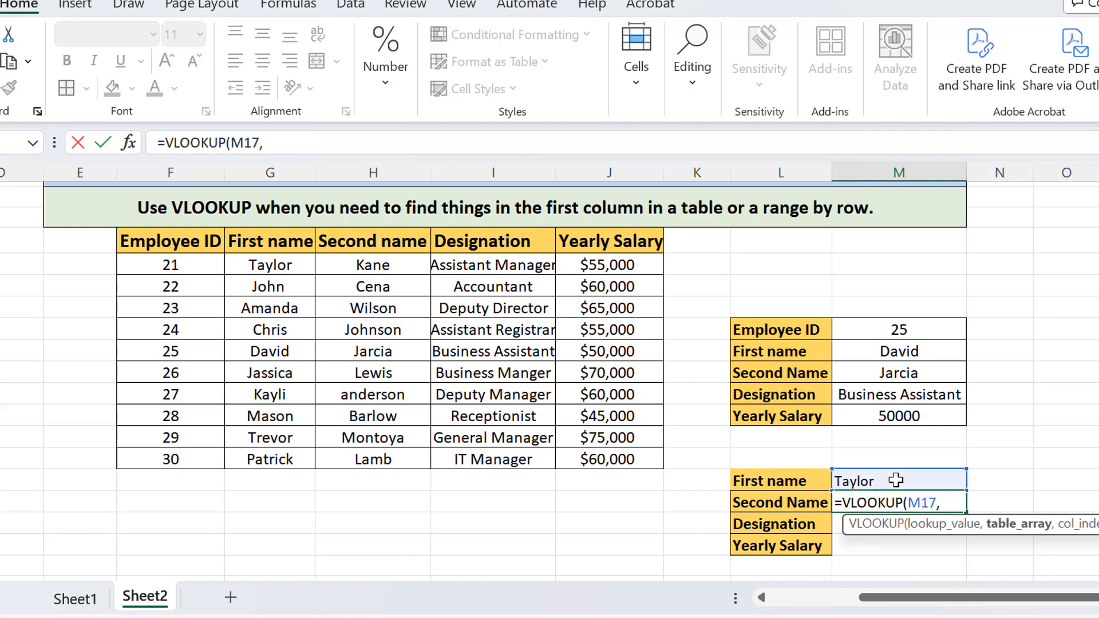
left_click_drag(291, 267, 600, 461)
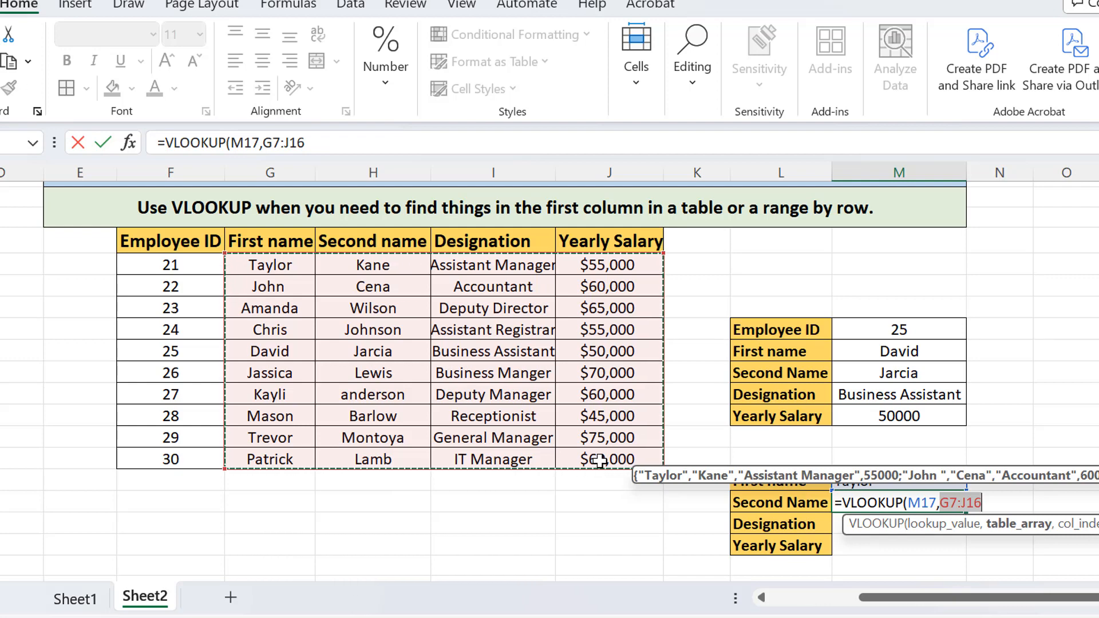
type(",")
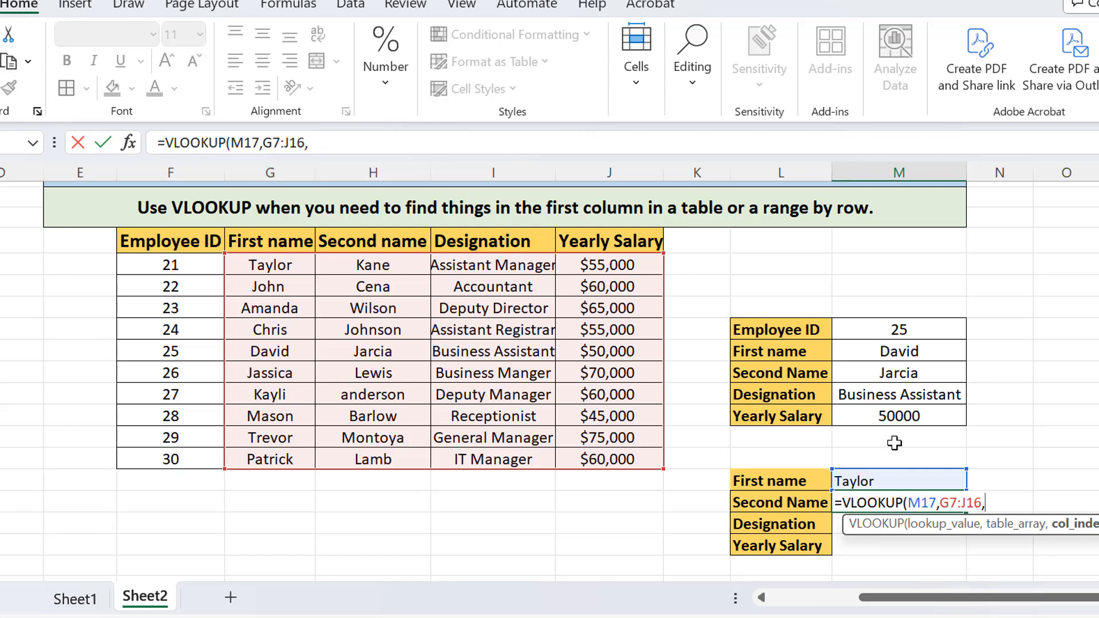
type("2,FALSE")
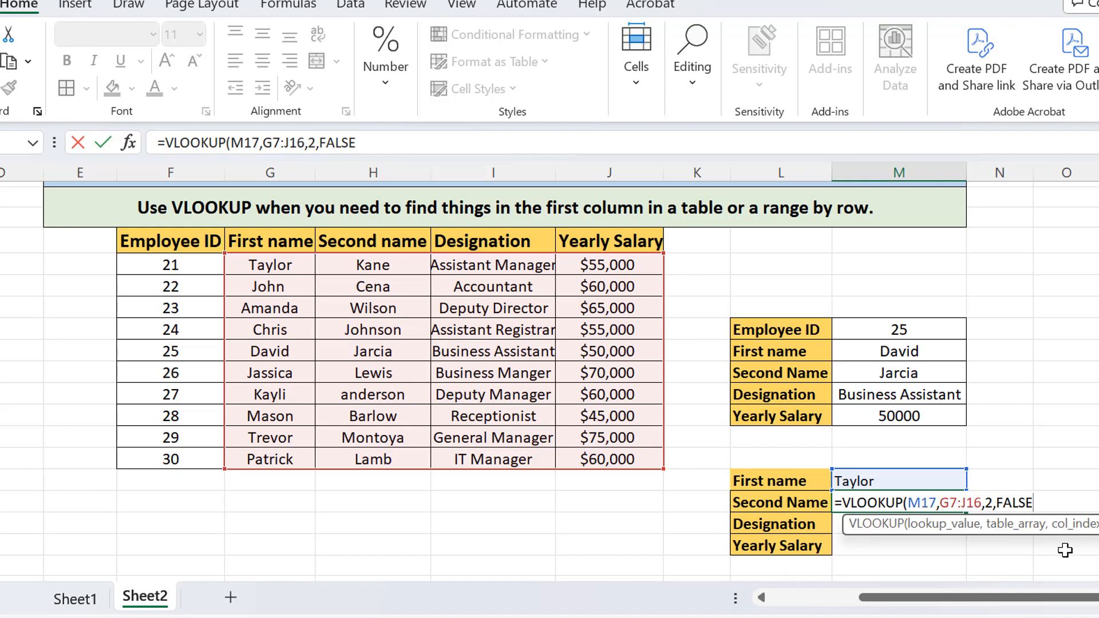
key("Return")
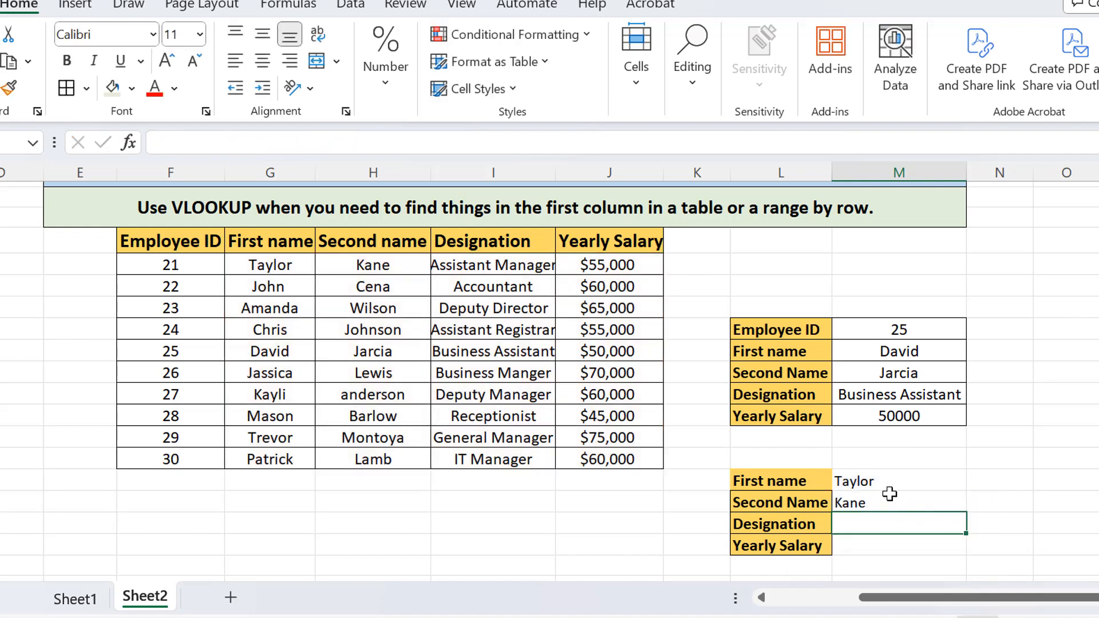
left_click(380, 273)
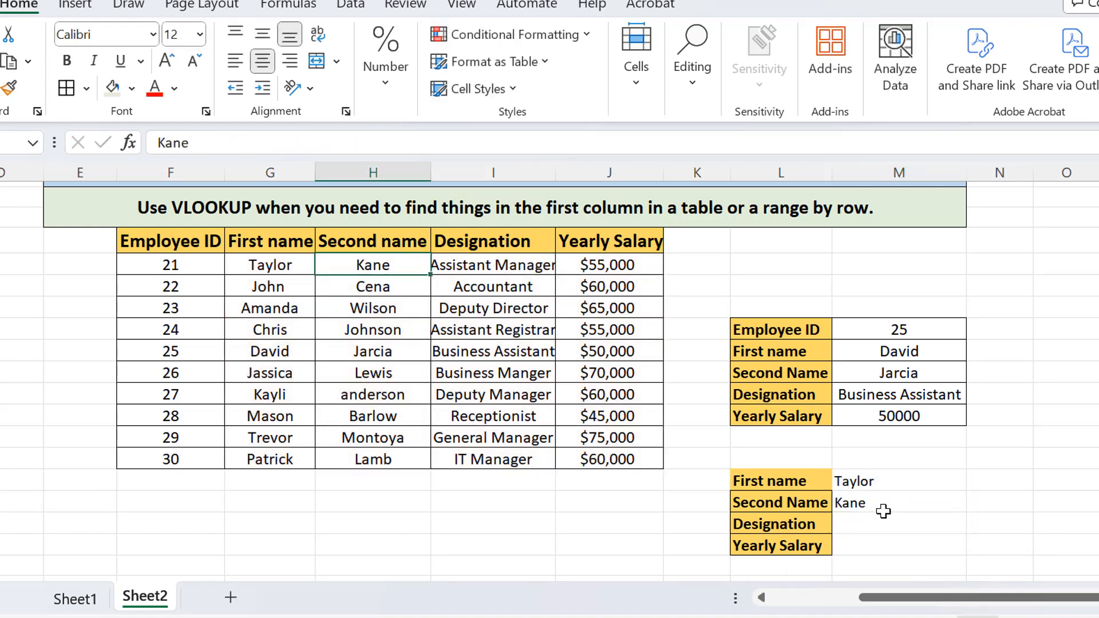
Step: Center the contents of M17:M20 and add borders around all four cells
left_click_drag(859, 481, 899, 547)
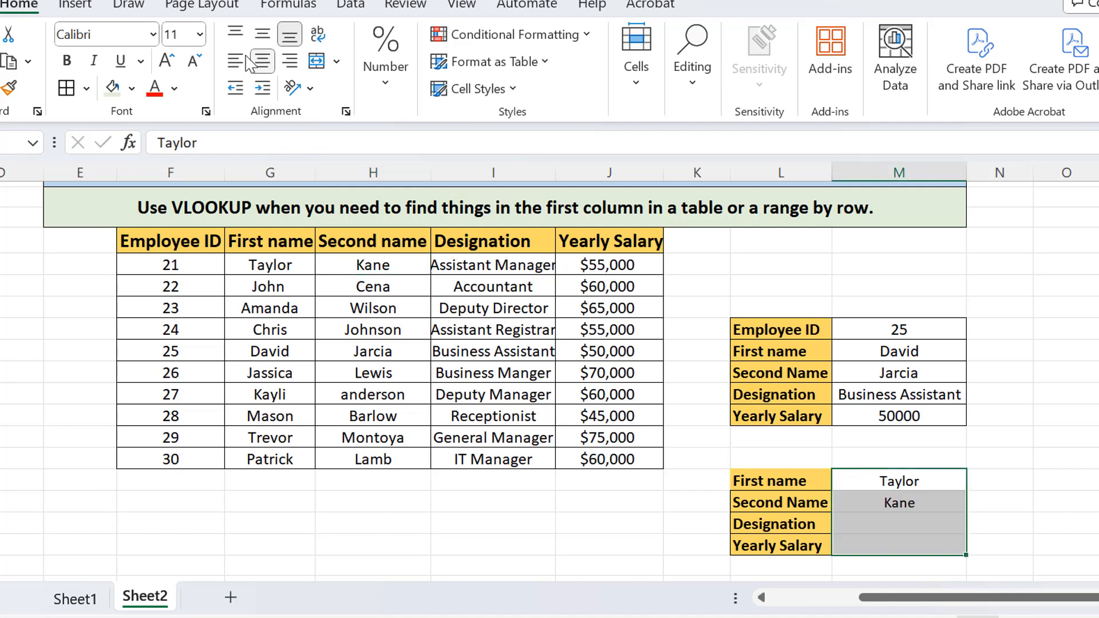
left_click(66, 87)
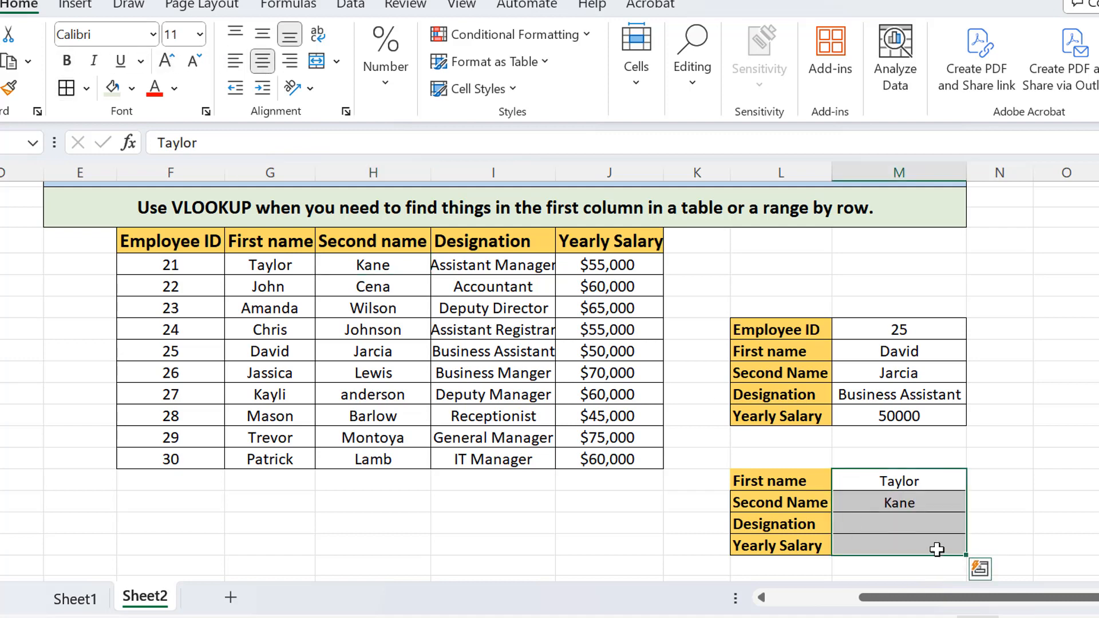
Step: Look up the Designation in M19 with the formula =VLOOKUP(M17,G7:J16,3,FALSE)
double_click(906, 526)
type("=vlo")
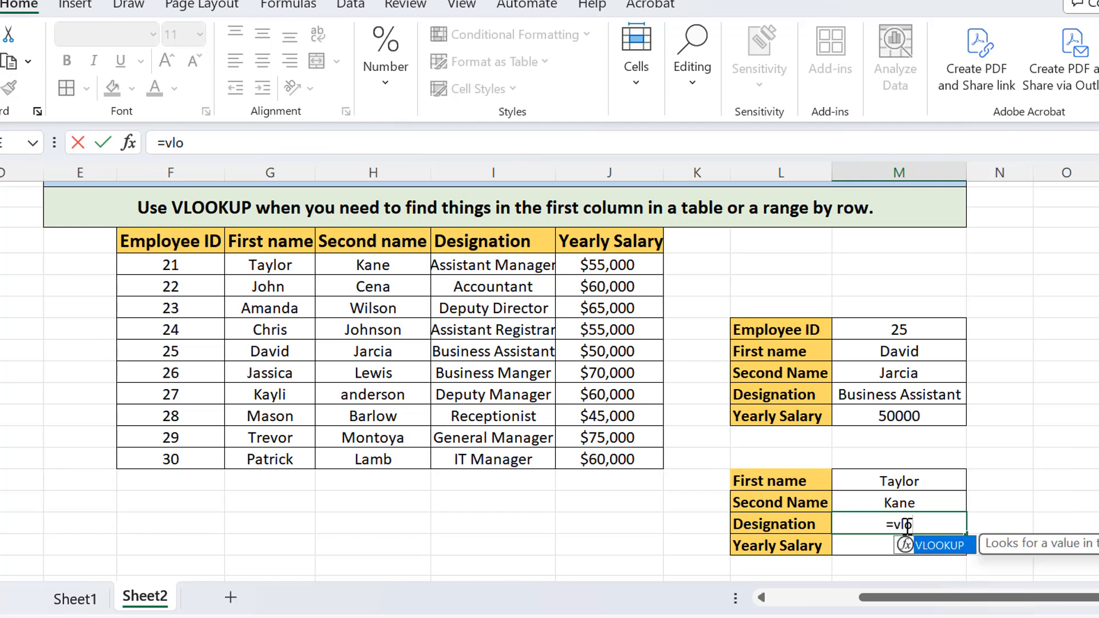
key("Tab")
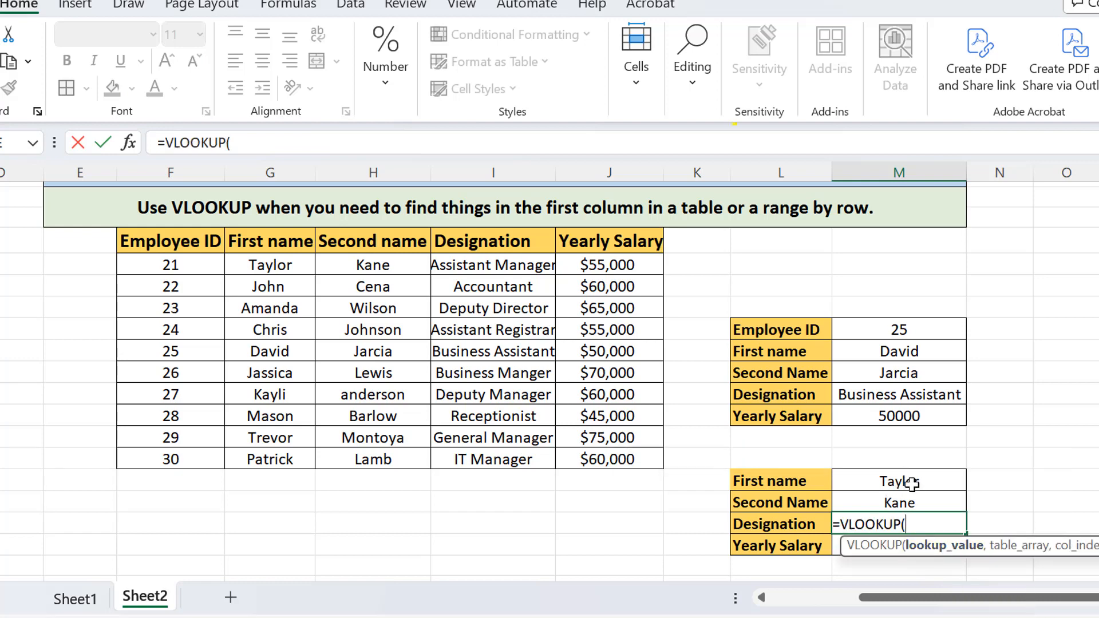
left_click(910, 482)
type(",")
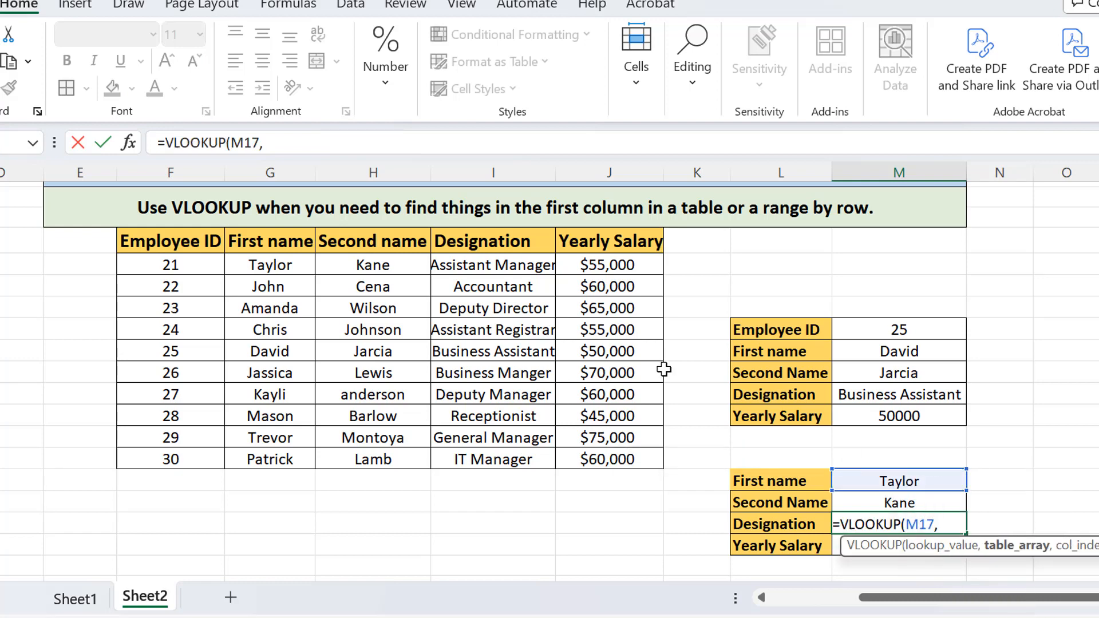
left_click_drag(271, 267, 623, 472)
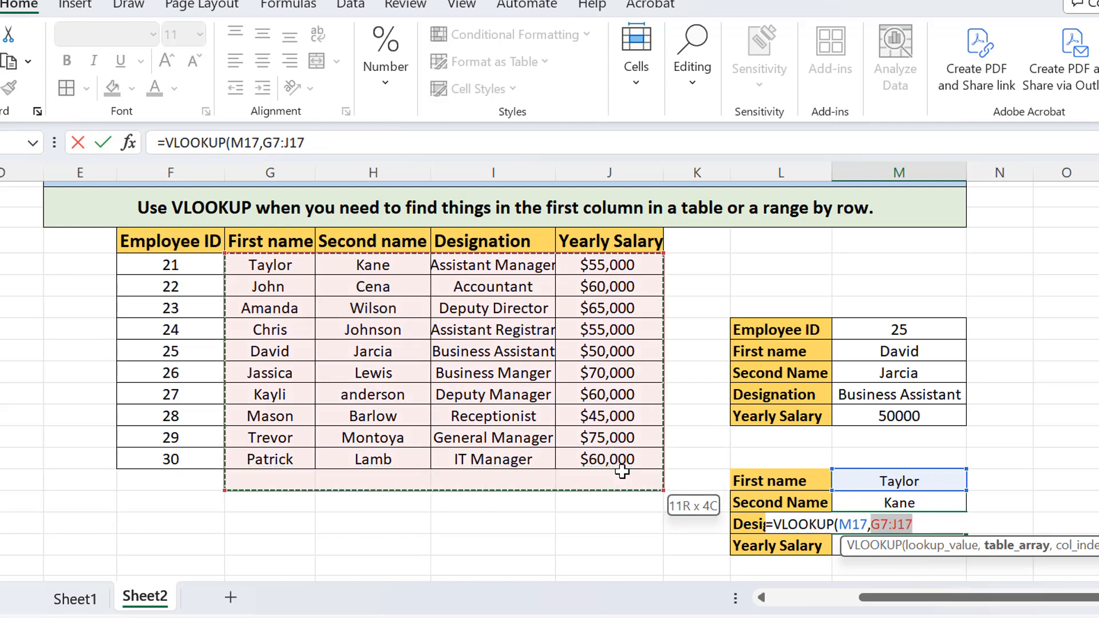
left_click(620, 461)
left_click_drag(287, 264, 588, 450)
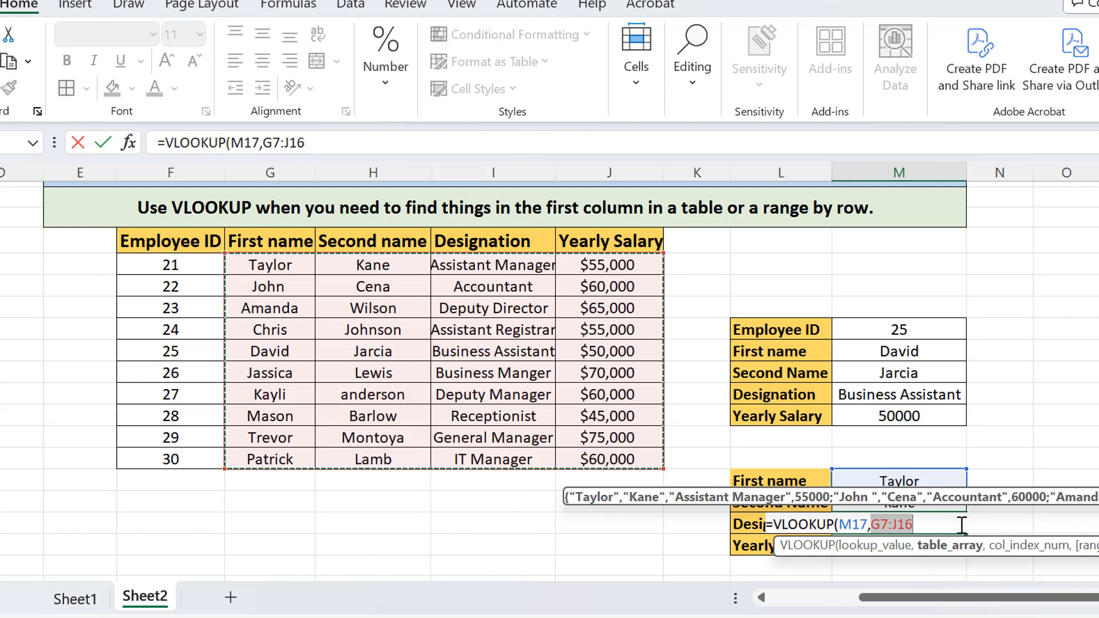
type(",")
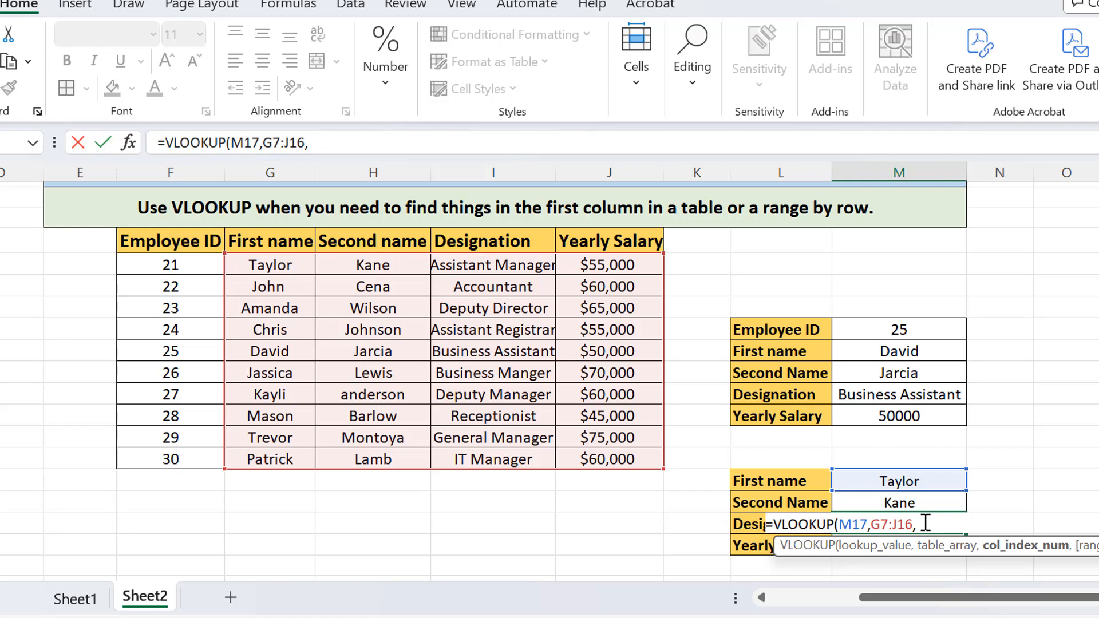
type("3,")
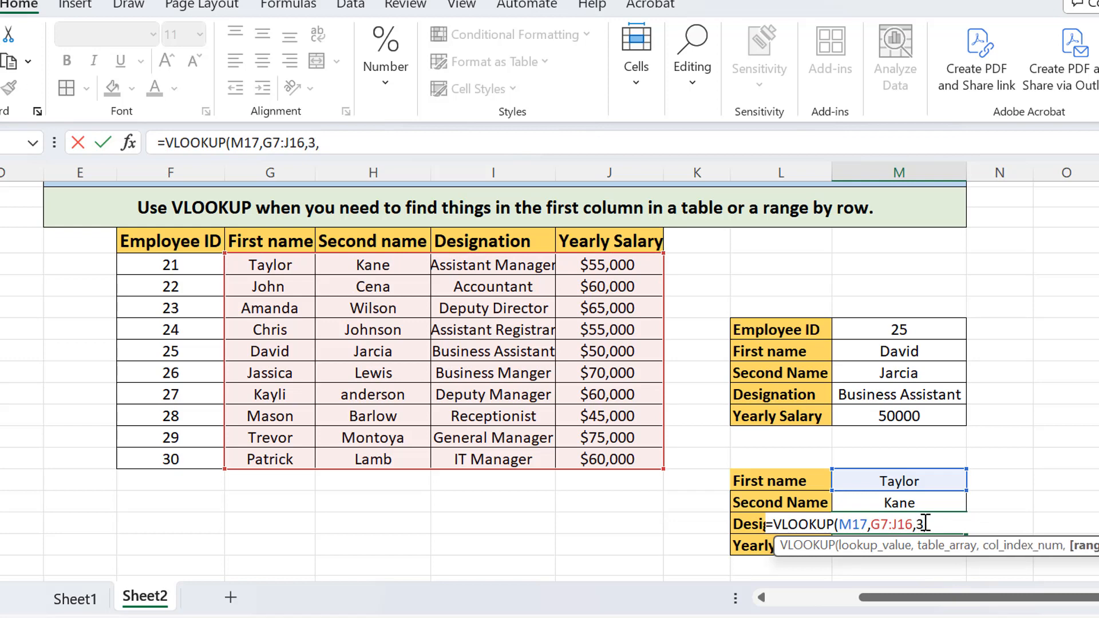
double_click(985, 574)
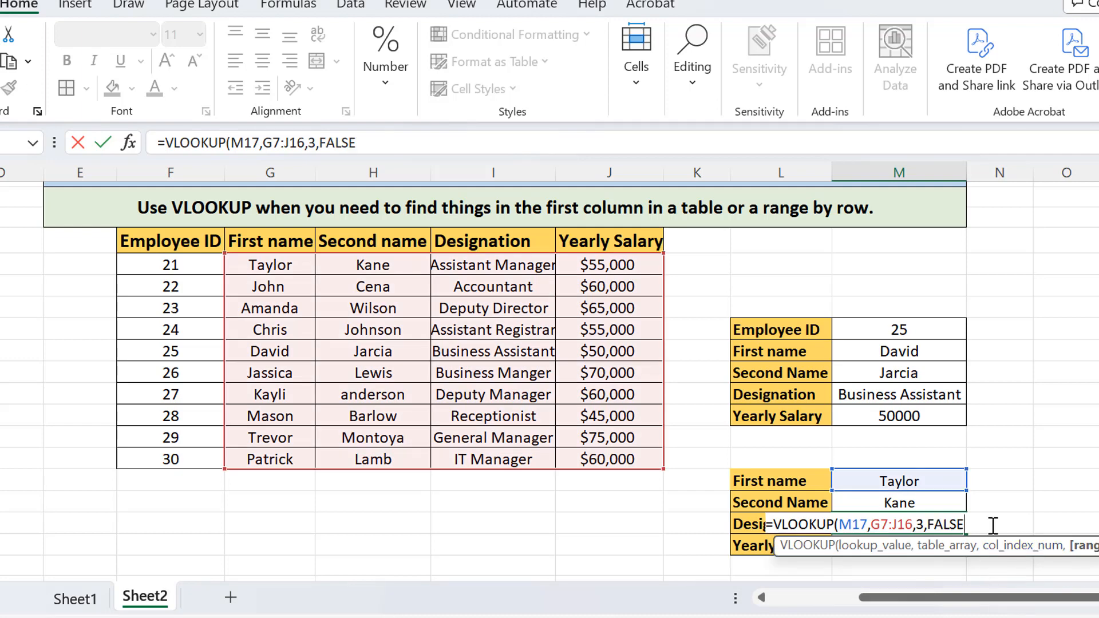
type(")")
key("Return")
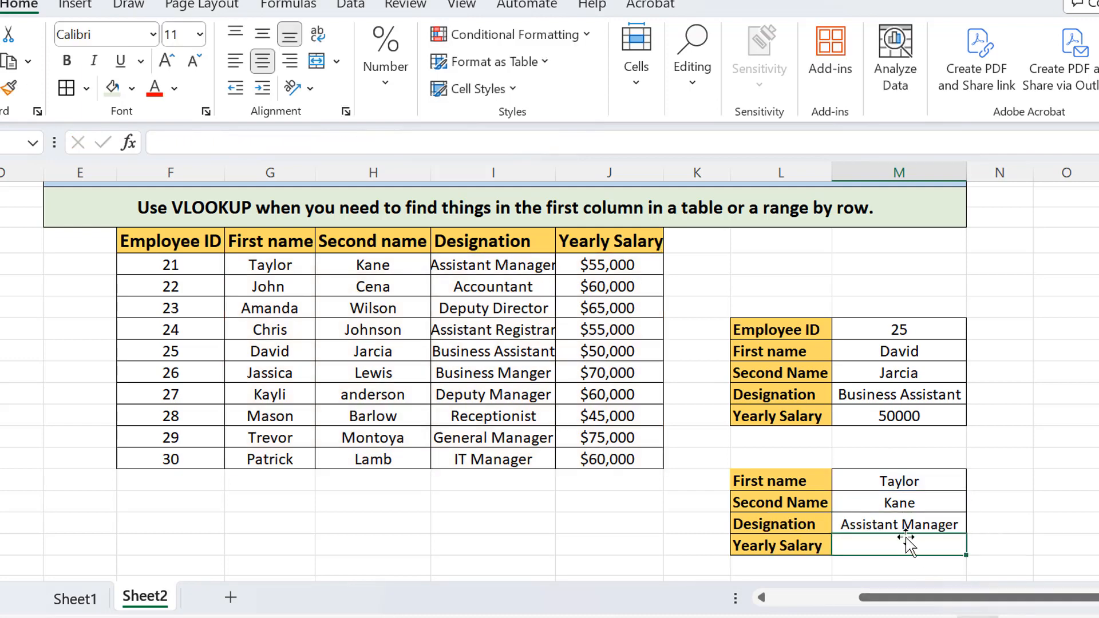
Step: Look up the Yearly Salary in M20 from the first name with the formula =VLOOKUP(M17,G7:J16,4,FALSE)
type("=")
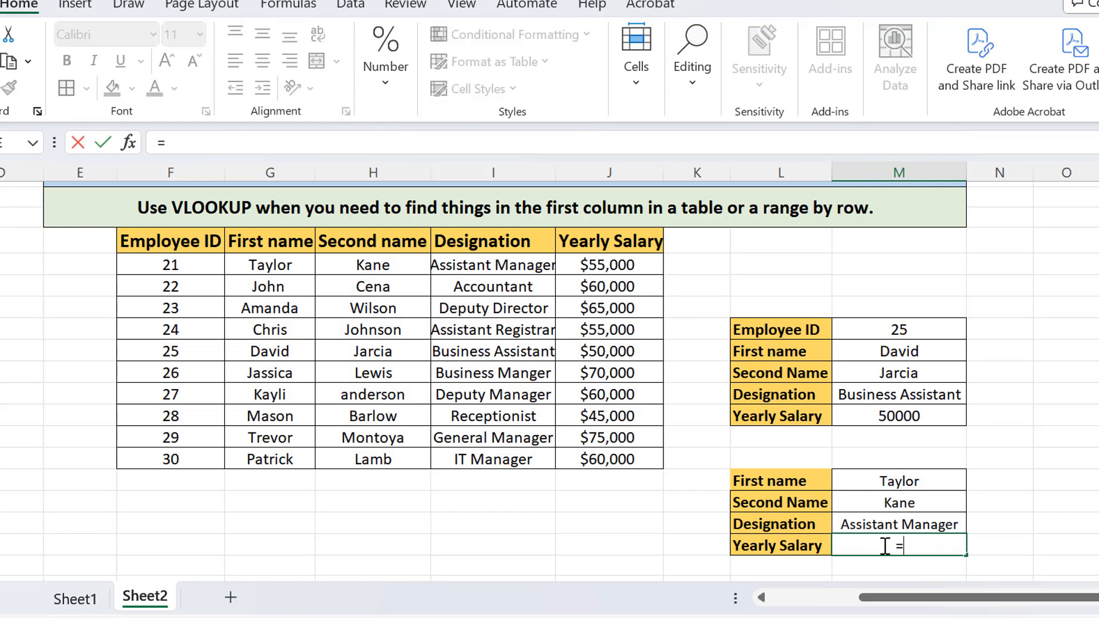
type("vl")
key("Tab")
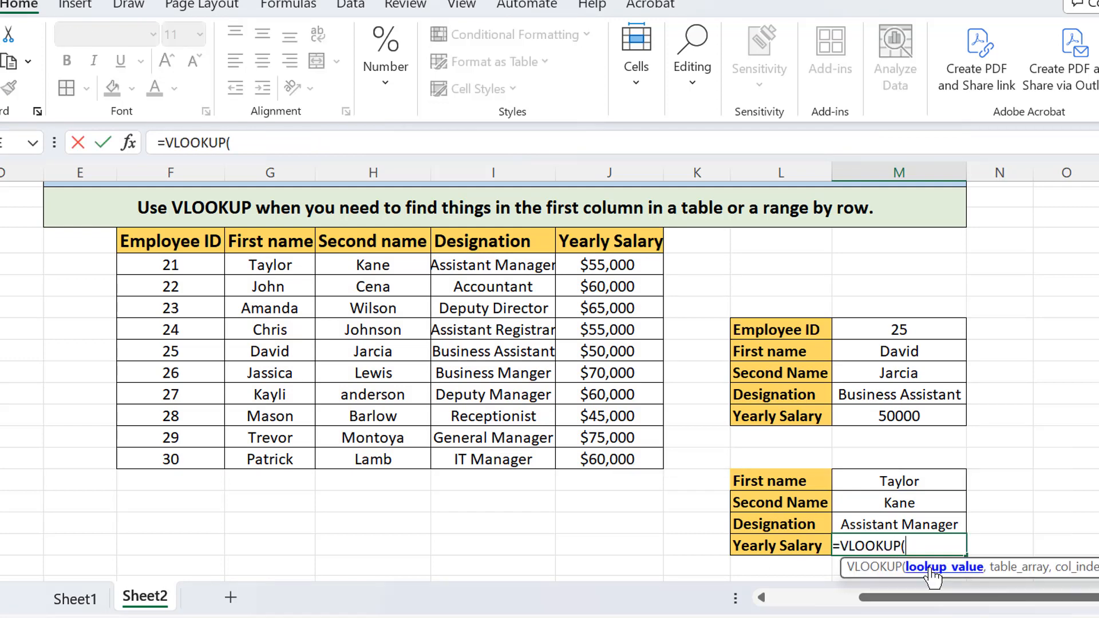
left_click(899, 481)
type(",")
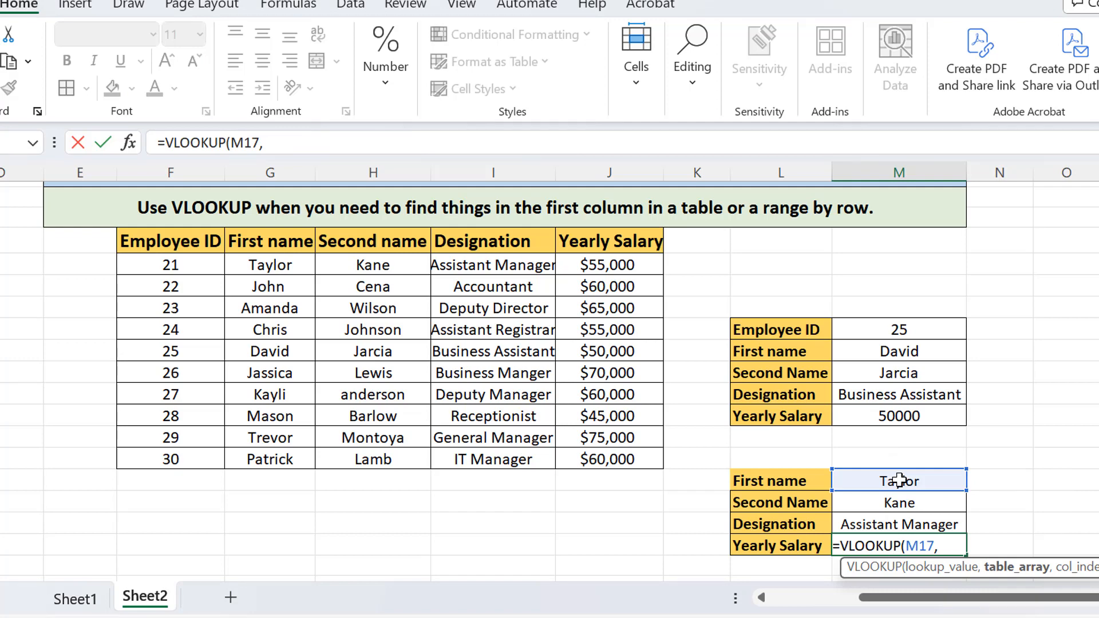
left_click_drag(270, 265, 584, 458)
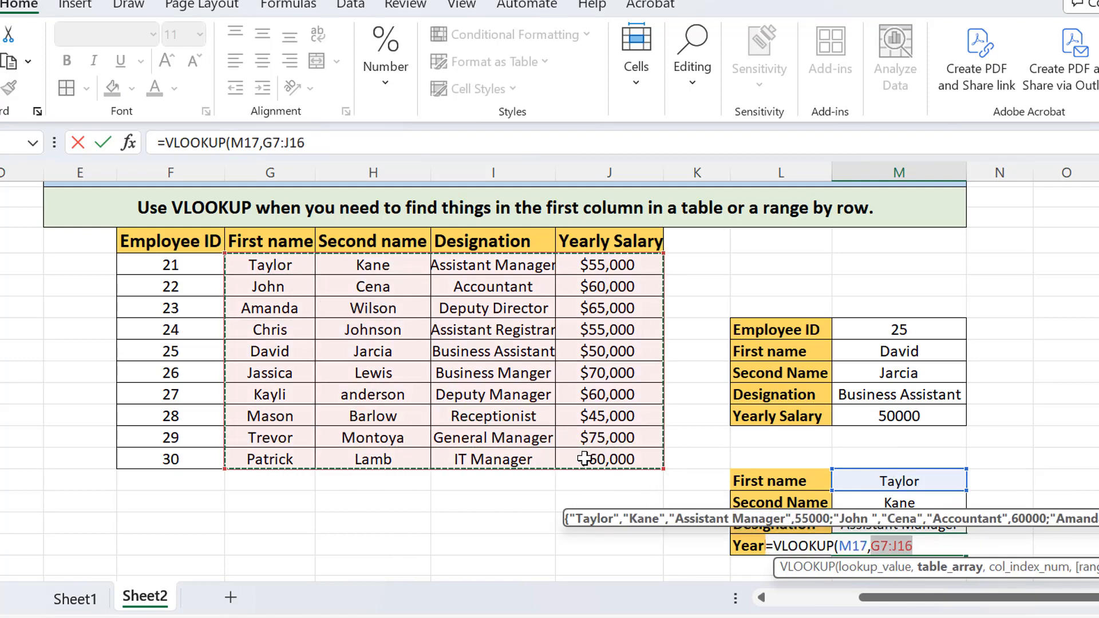
type(",")
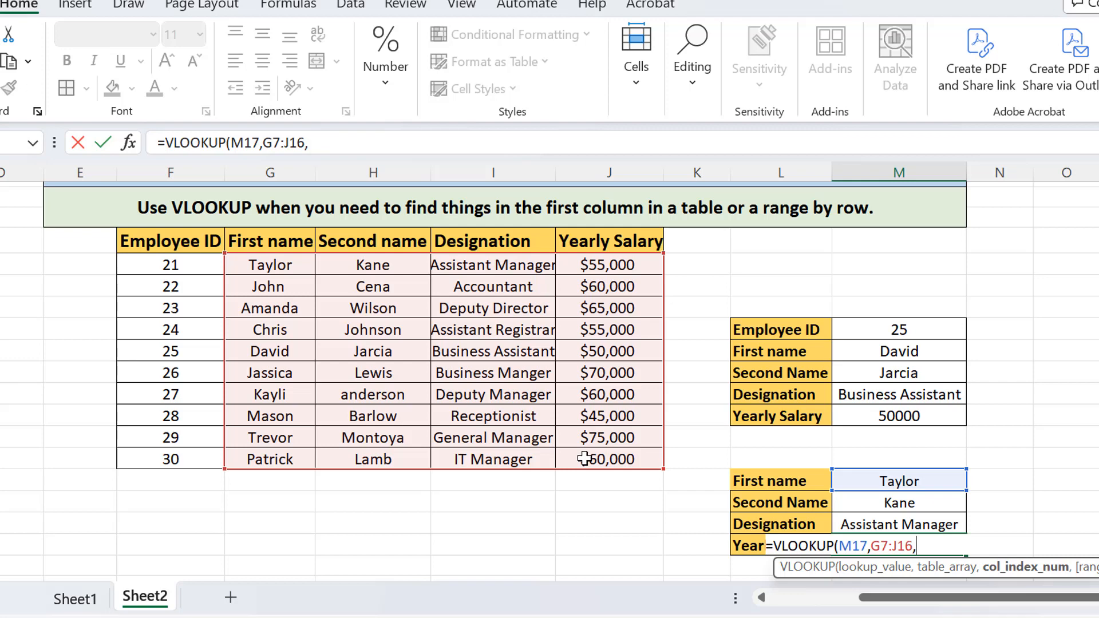
type("4,FALSE)")
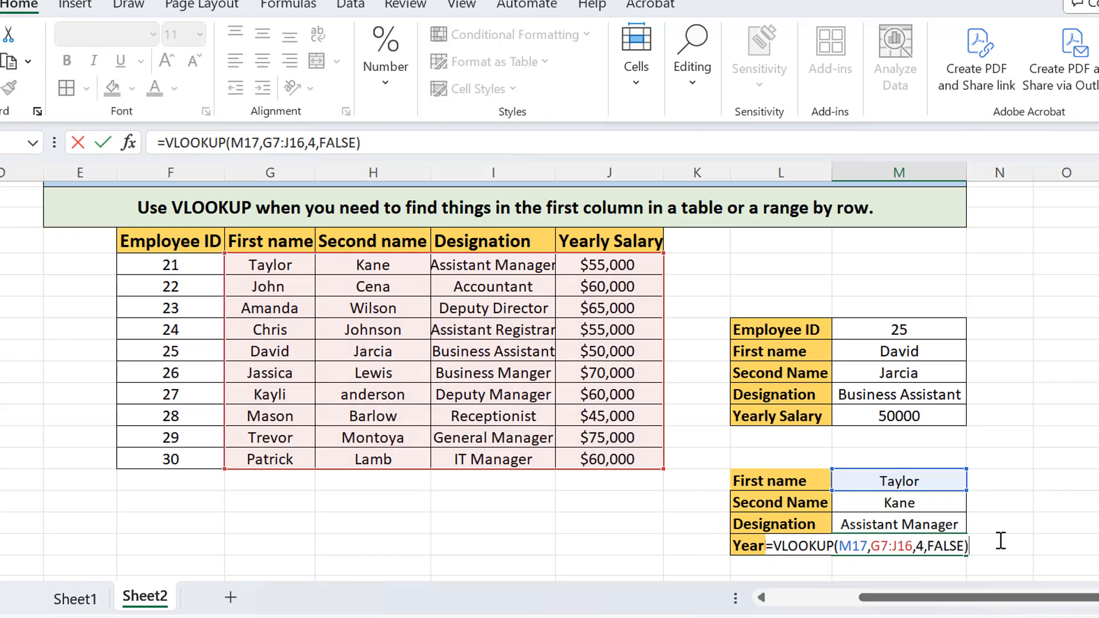
key("Return")
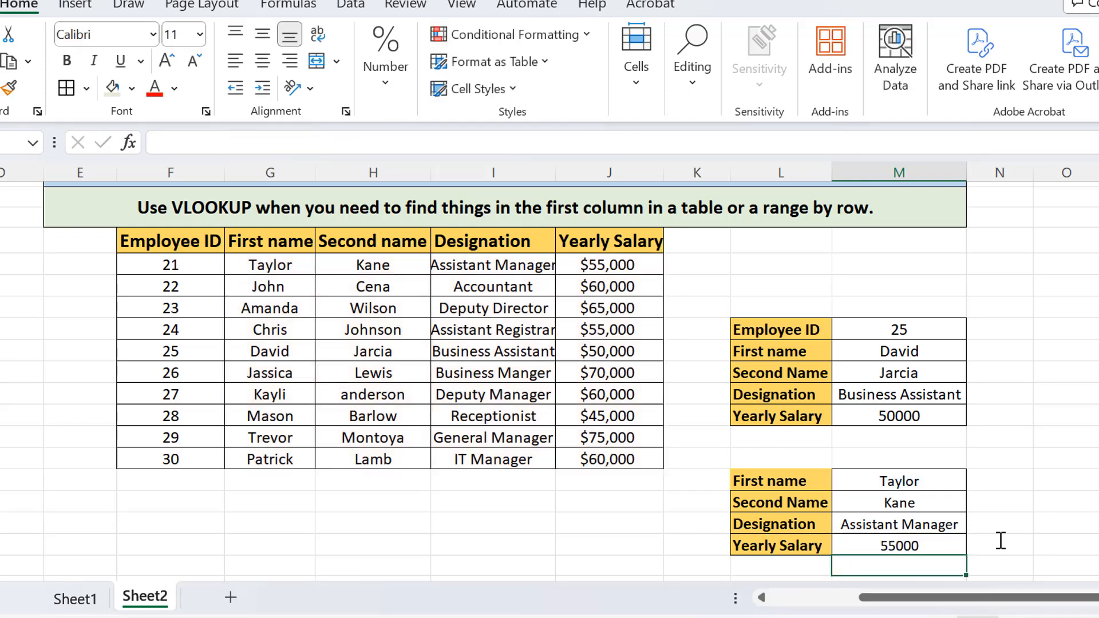
left_click(947, 548)
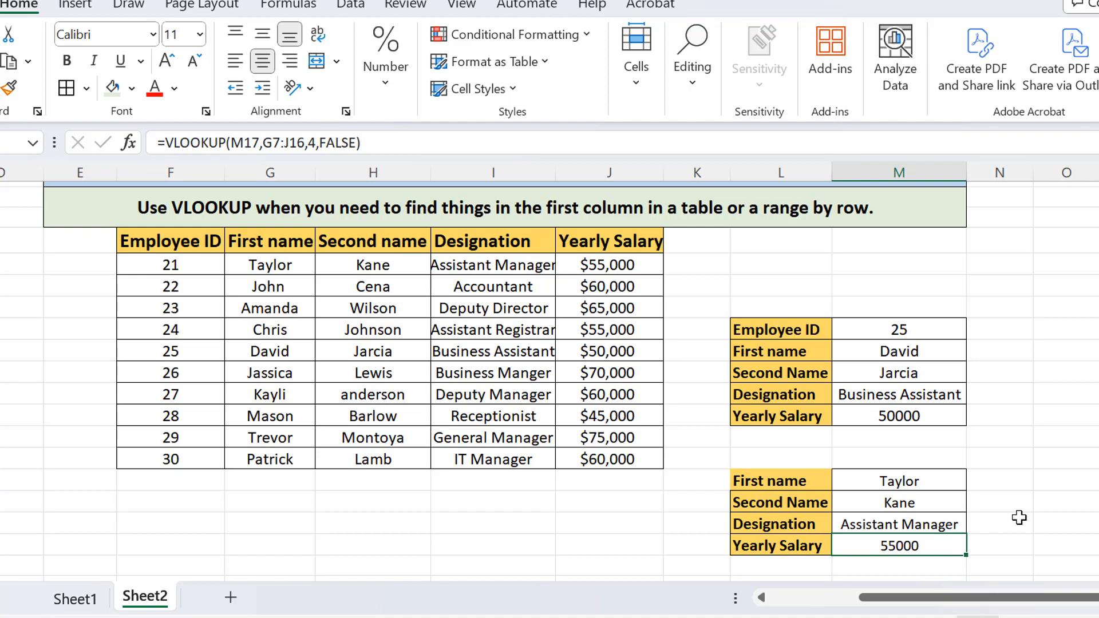
left_click(904, 483)
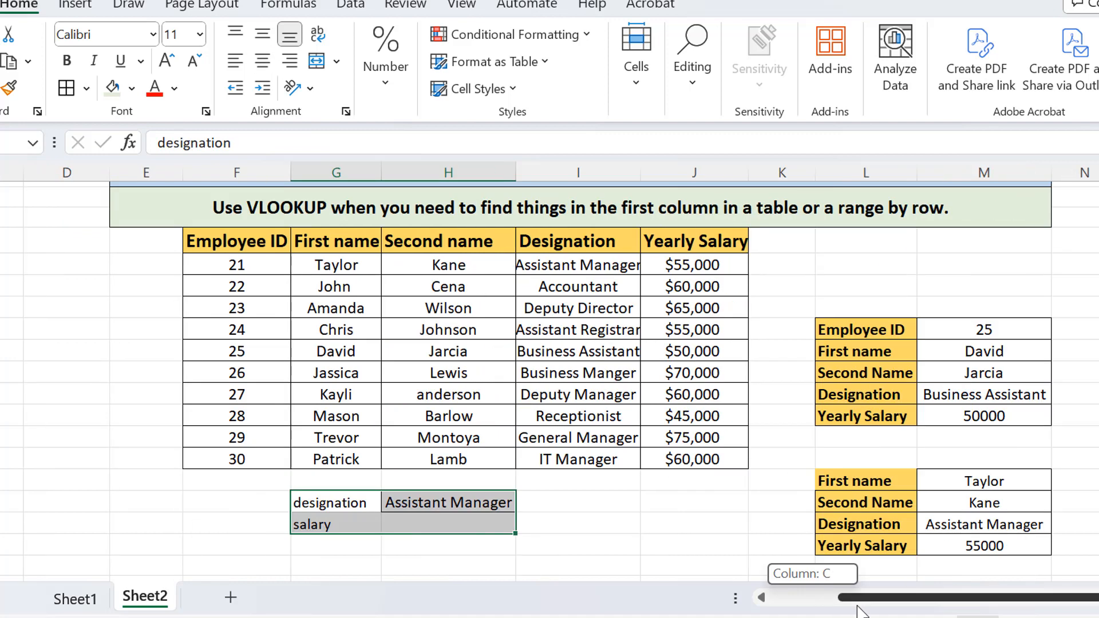
Step: Fill the designation and salary label cells below the table, G18 and G19, with the standard orange color
left_click(346, 507)
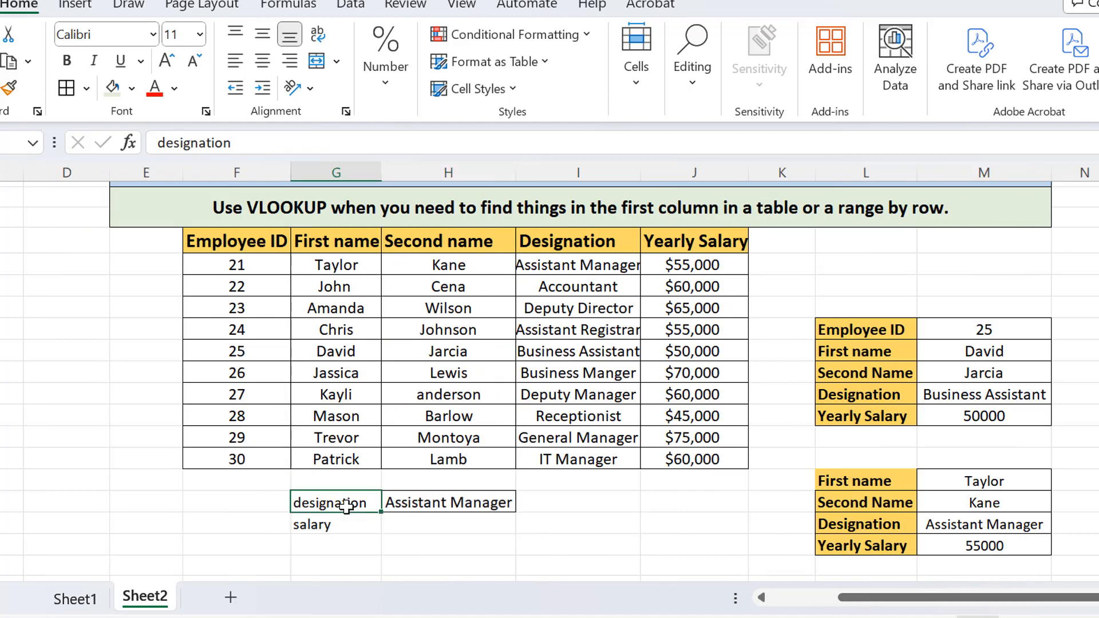
left_click(132, 91)
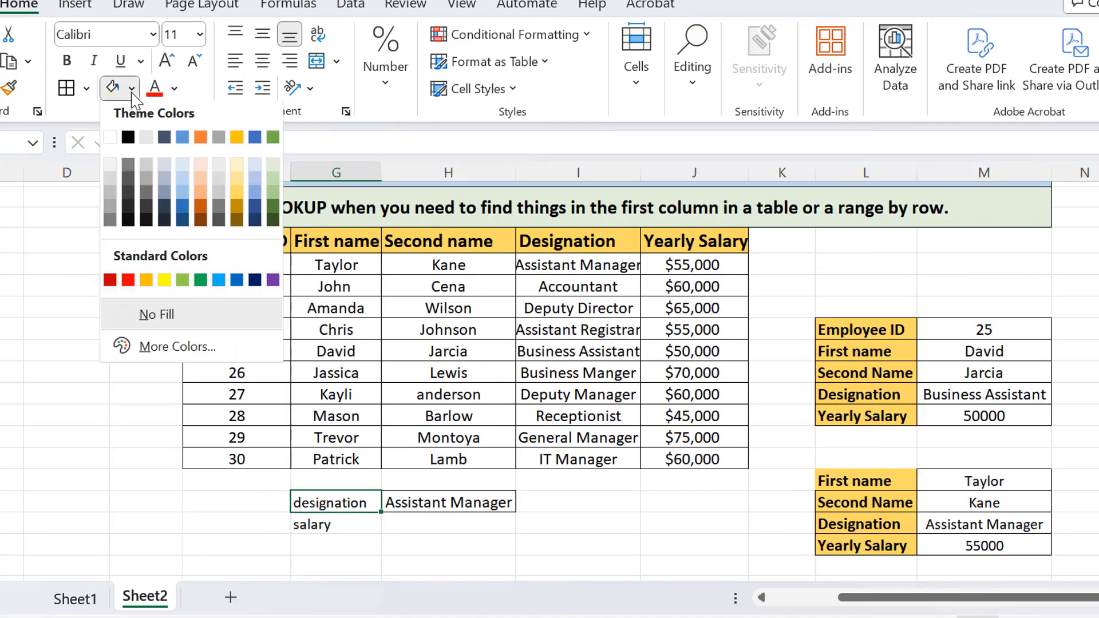
left_click(146, 280)
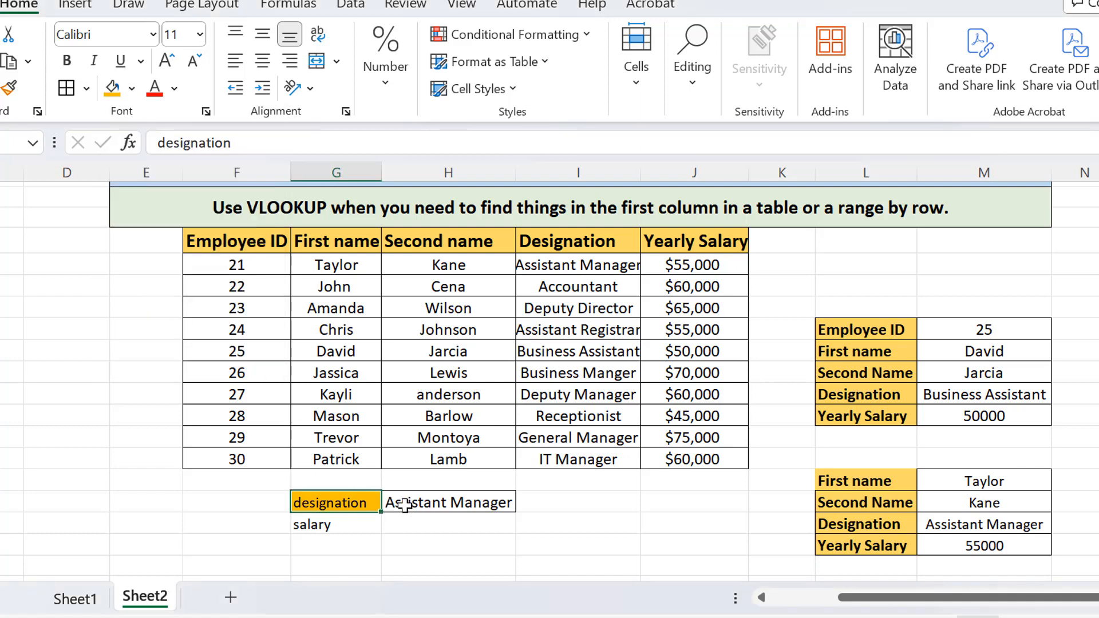
left_click(338, 523)
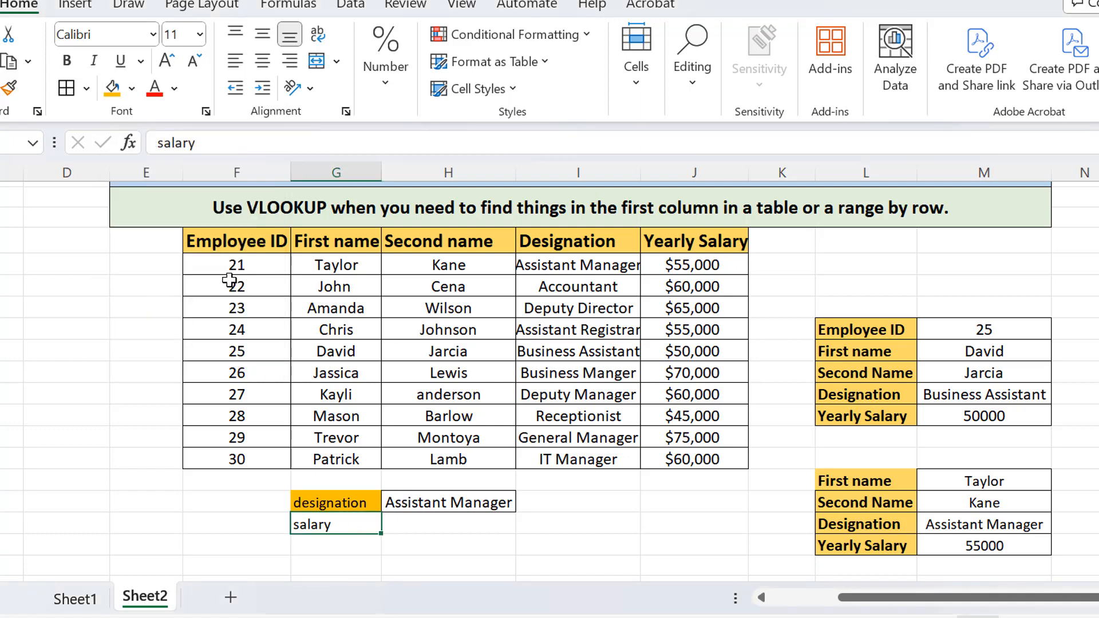
left_click(113, 90)
Step: Enter =VLOOKUP(H18,I7:J16,2,FALSE) in H19 to return the salary for the designation in H18
left_click(428, 521)
double_click(429, 521)
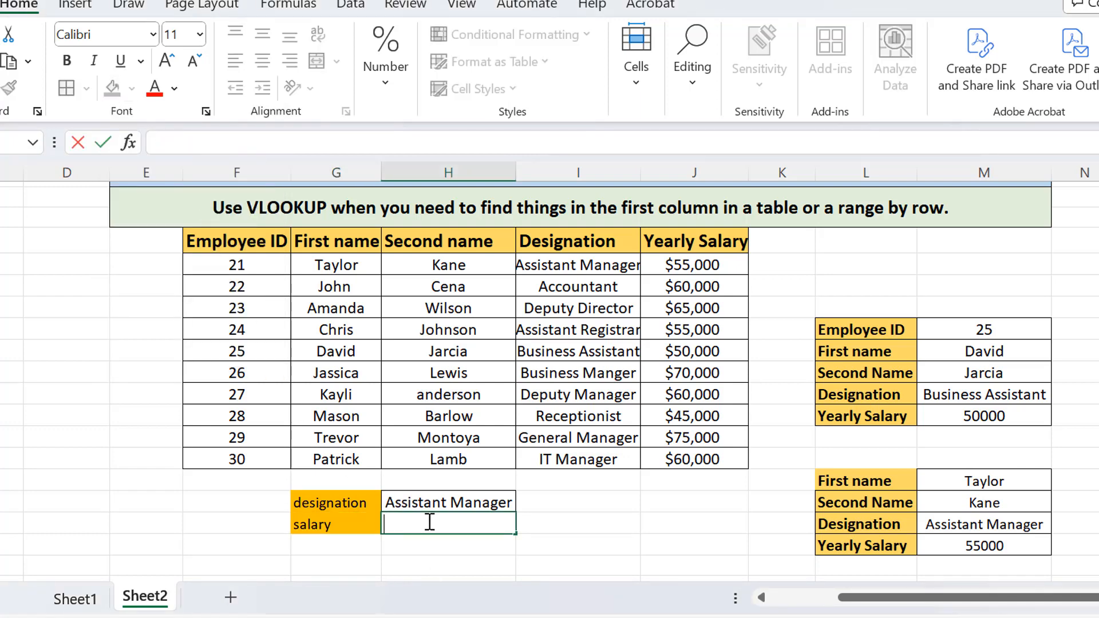
type("=vlook")
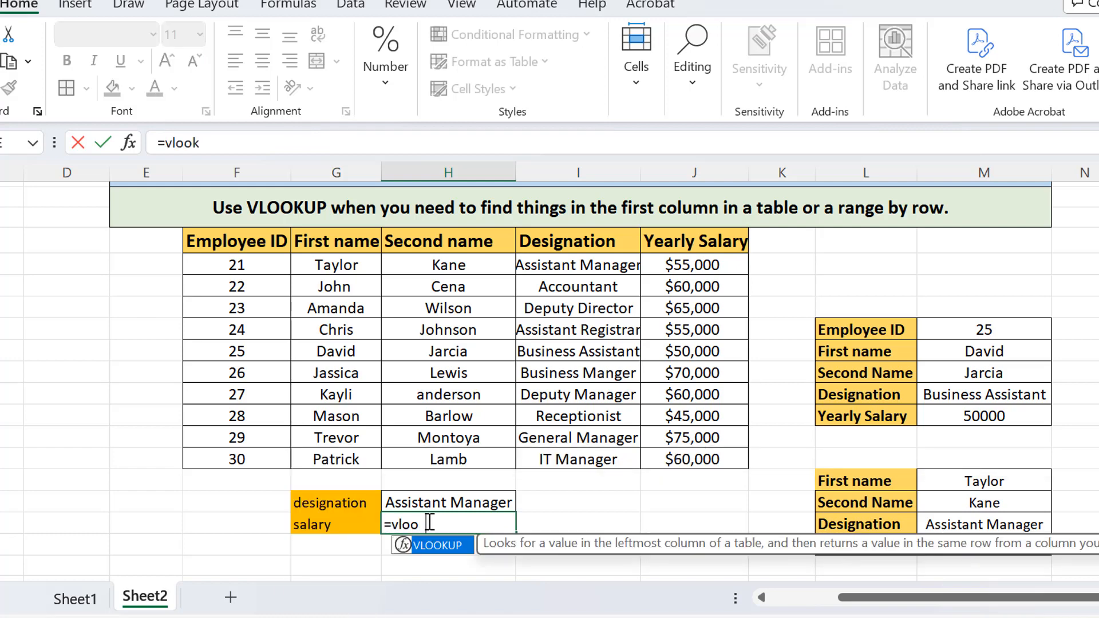
double_click(438, 545)
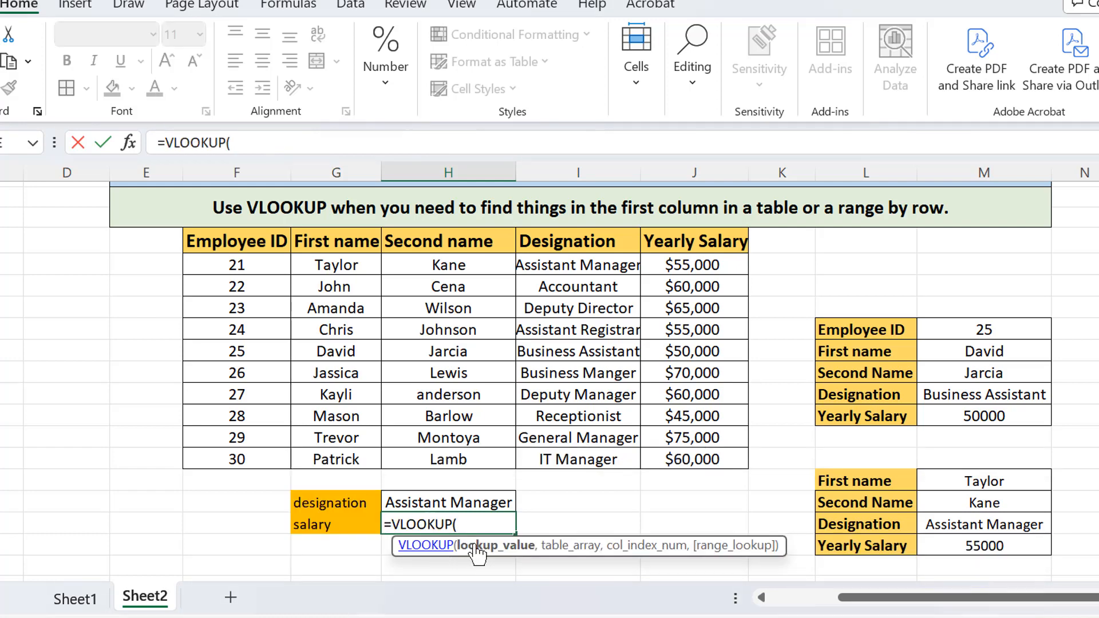
left_click(467, 501)
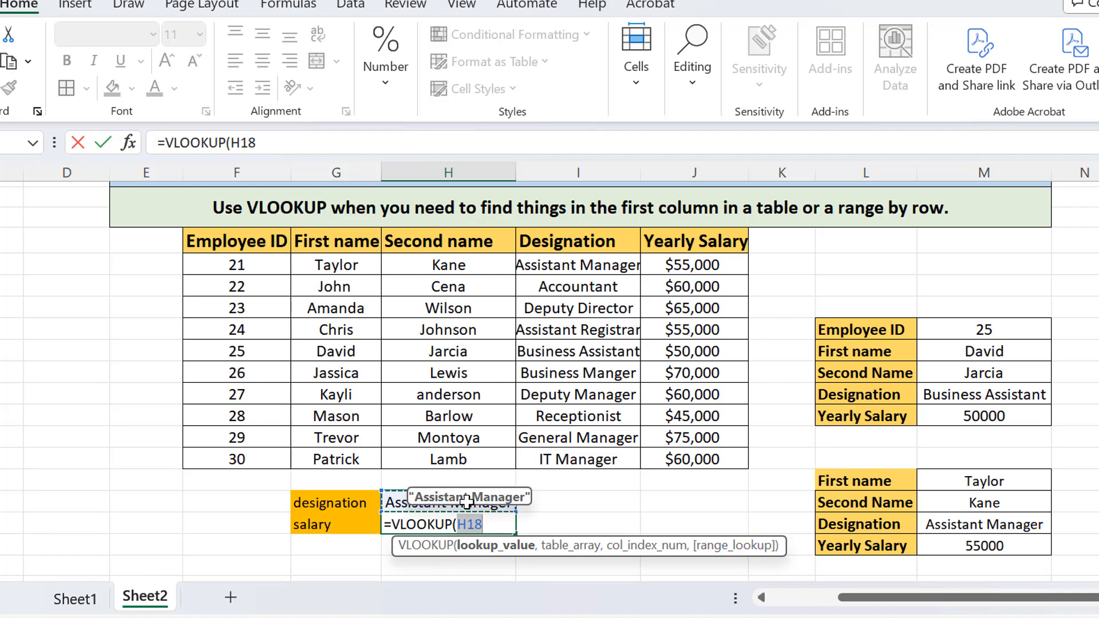
type(",")
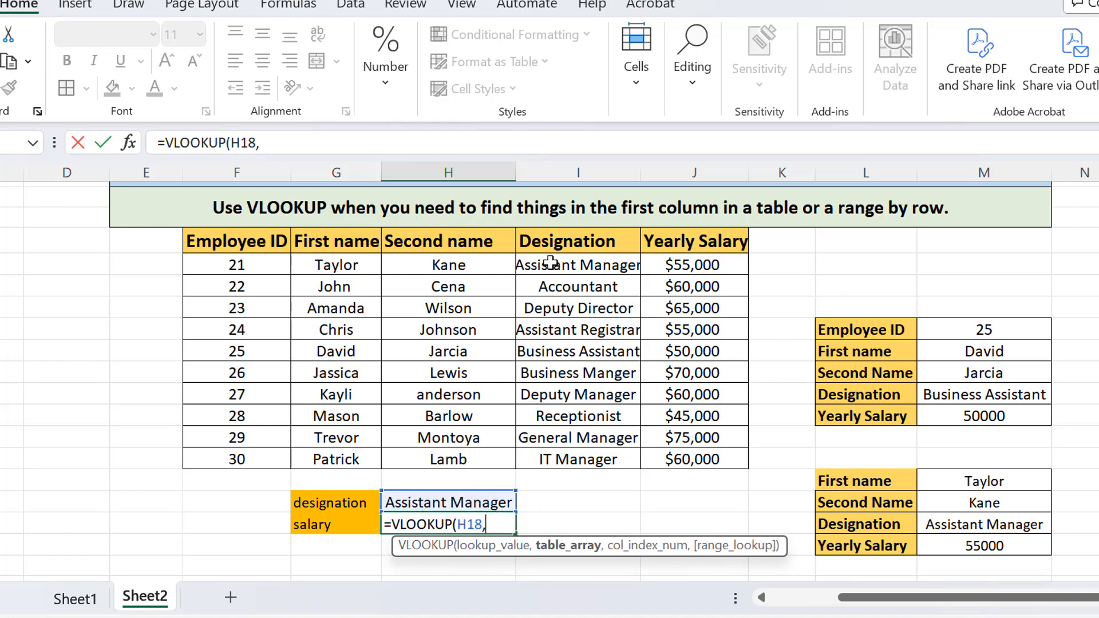
left_click_drag(550, 263, 694, 445)
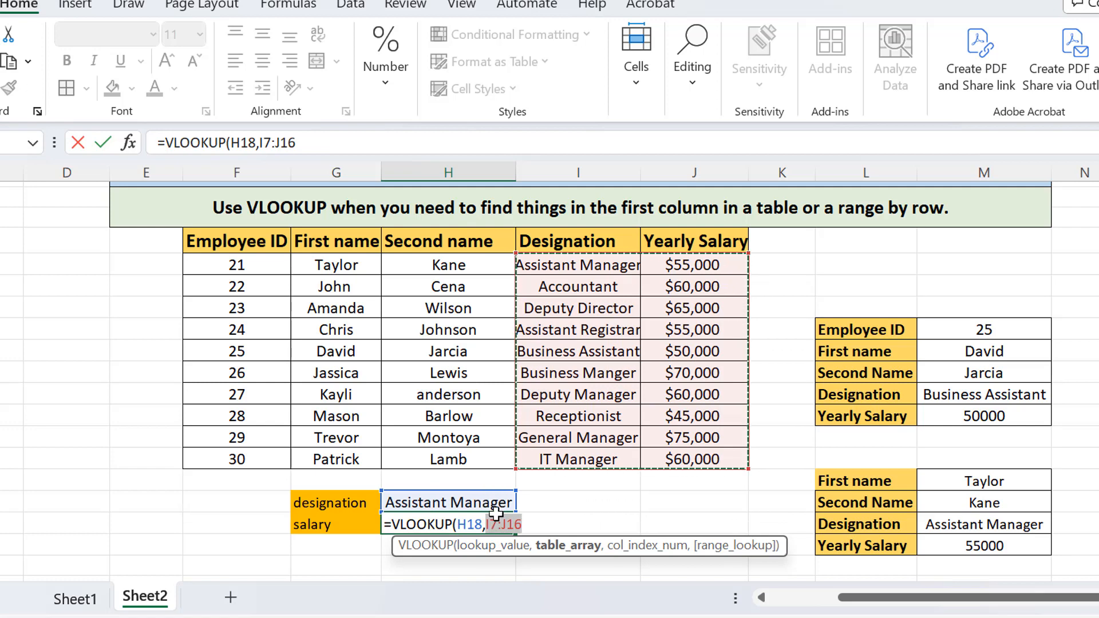
type(",")
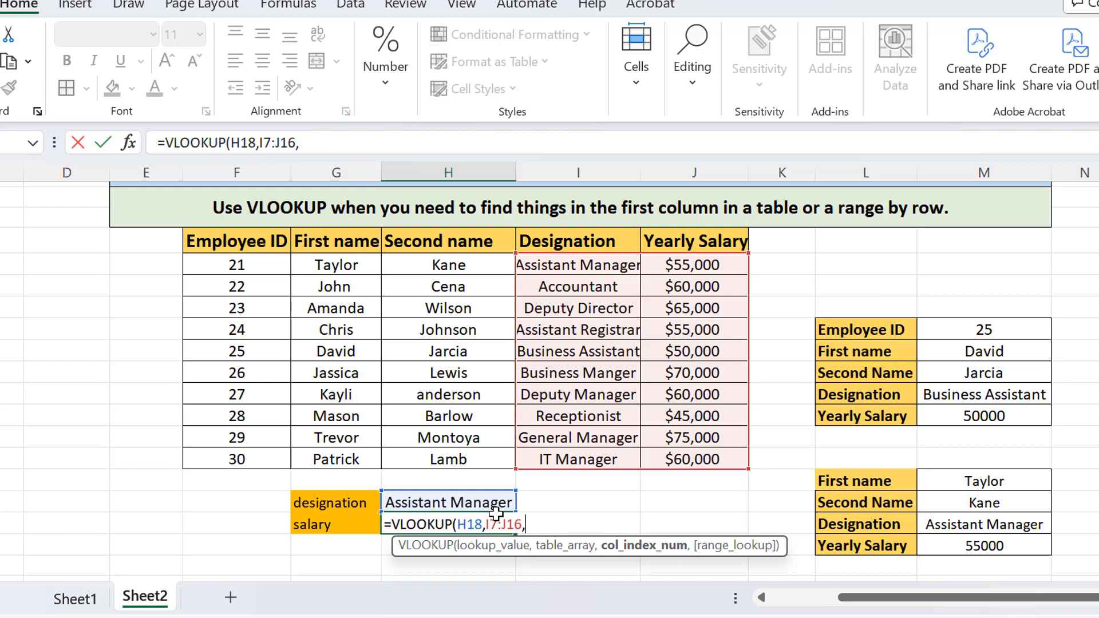
type("2,")
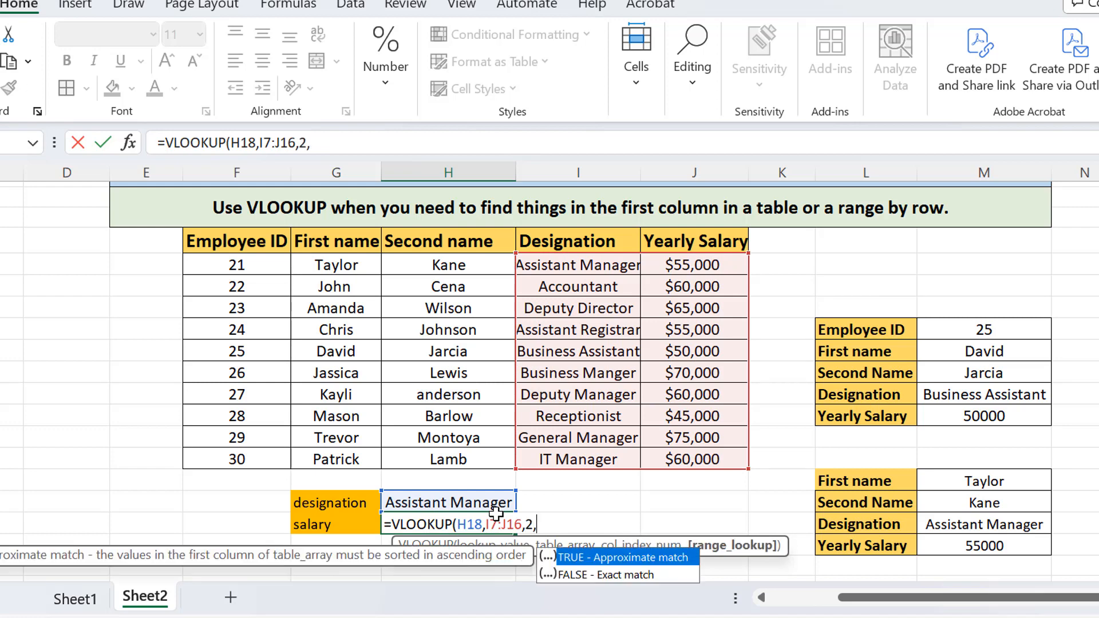
double_click(603, 576)
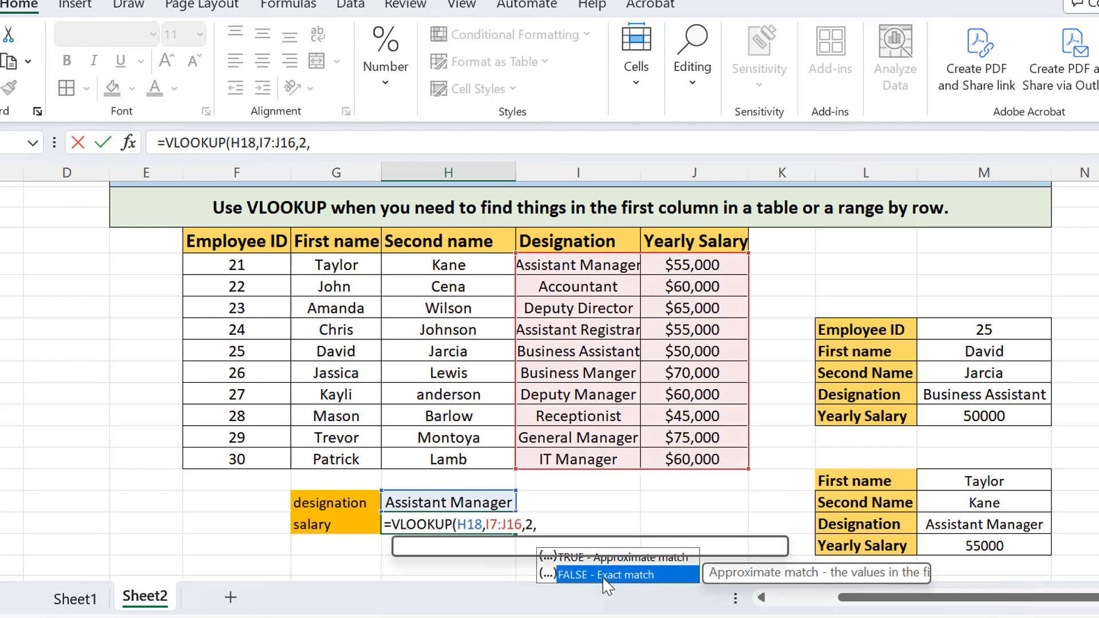
type(")")
key("Return")
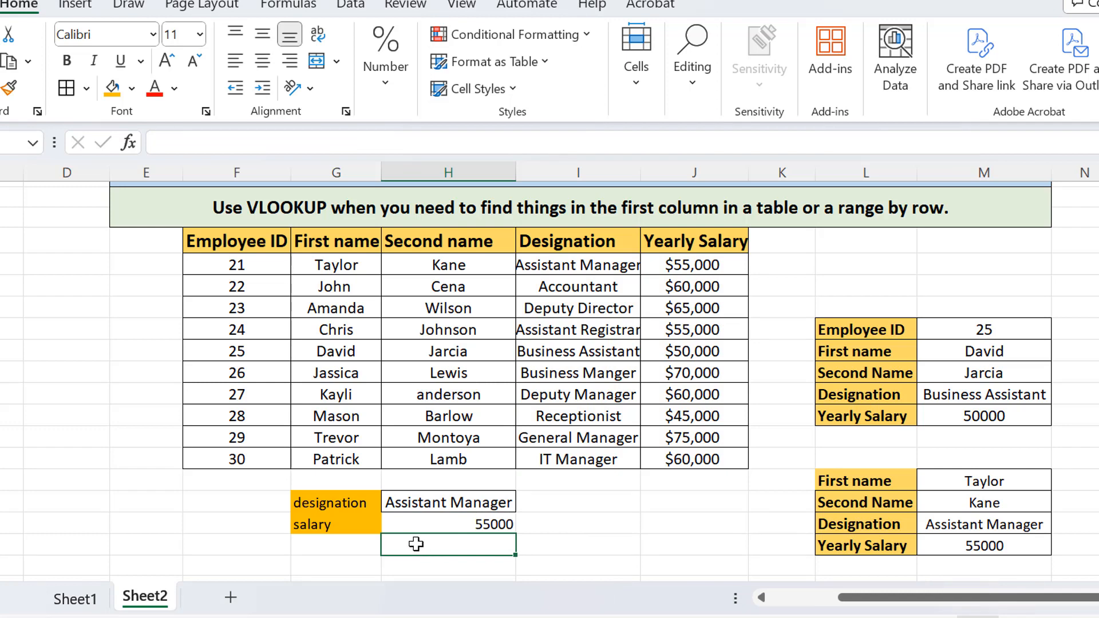
left_click(588, 538)
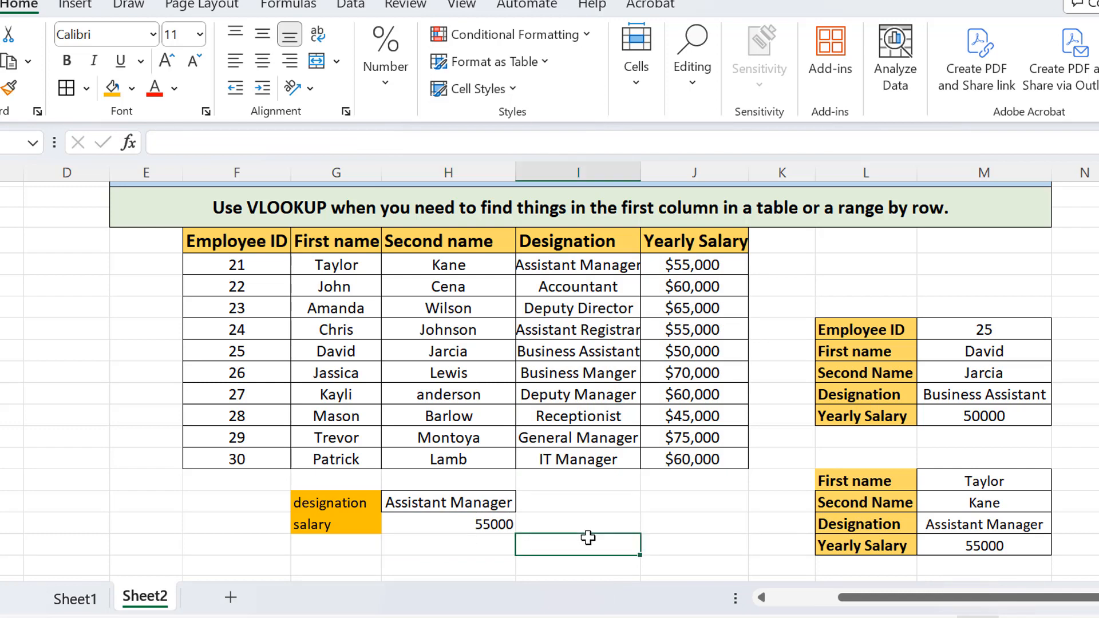